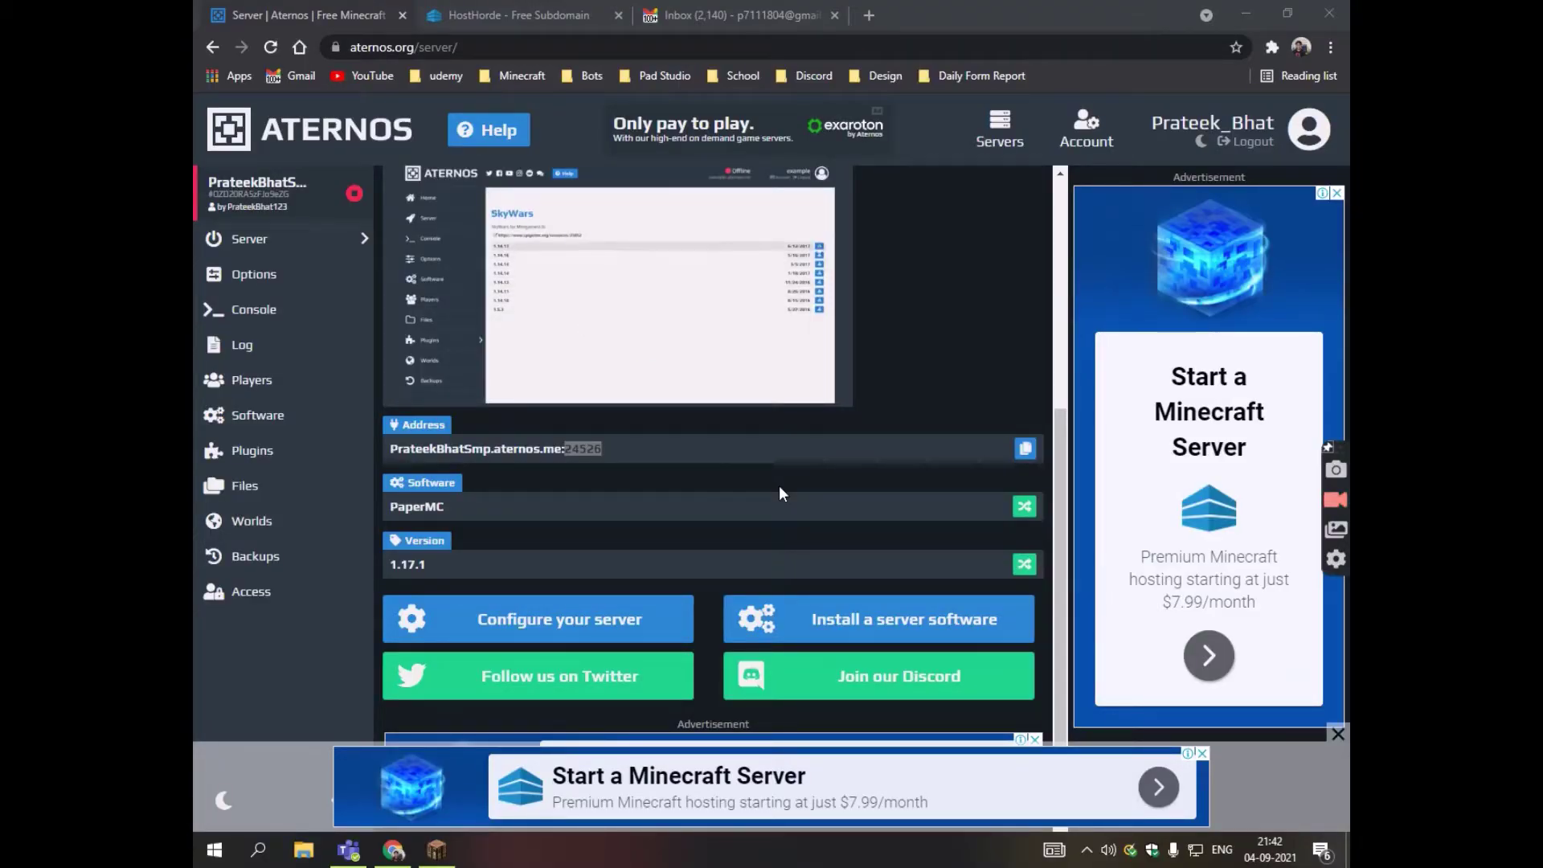
# - Check the server address on the Aternos page, then return to the HostHorde subdomain form
pyautogui.click(518, 15)
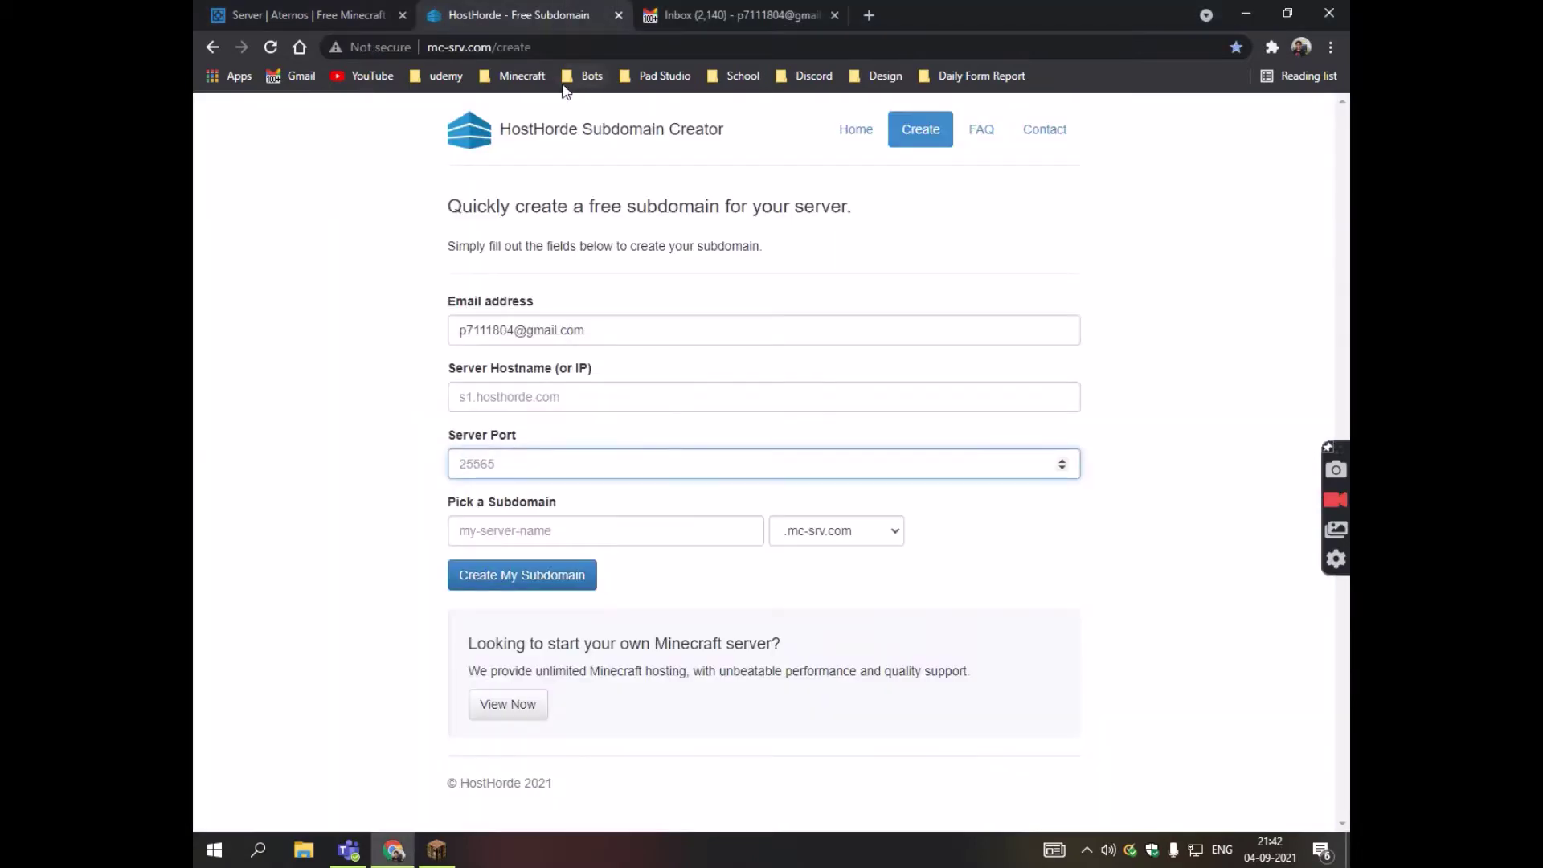
pyautogui.moveTo(584, 136); pyautogui.dragTo(646, 147)
pyautogui.click(314, 15)
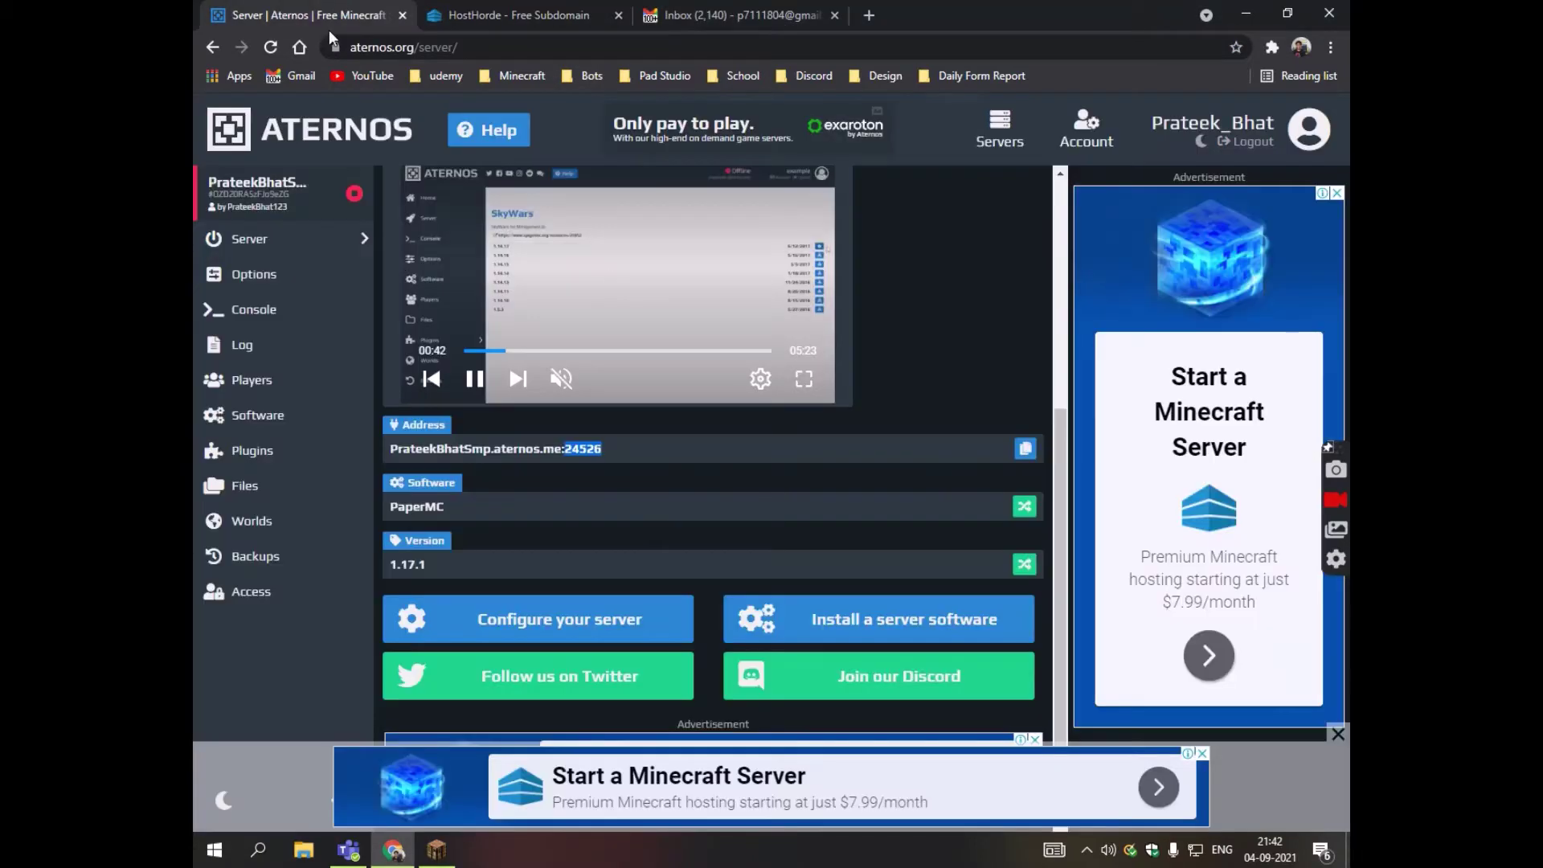
pyautogui.click(437, 17)
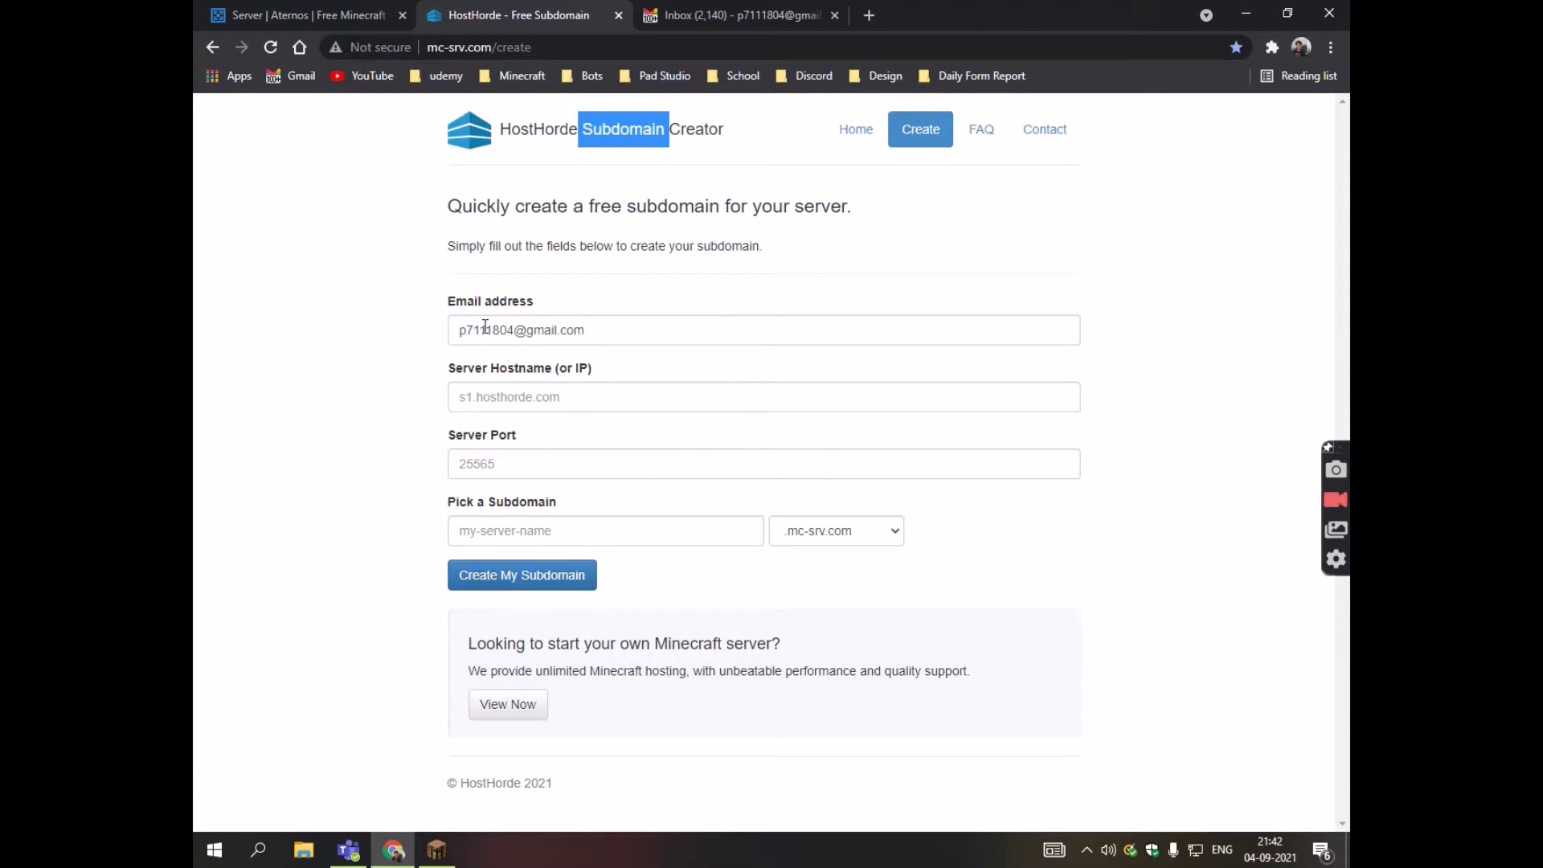
# - Copy the hostname PrateekBhatSmp.aternos.me from Aternos into the hostname field
pyautogui.moveTo(463, 328); pyautogui.dragTo(660, 344)
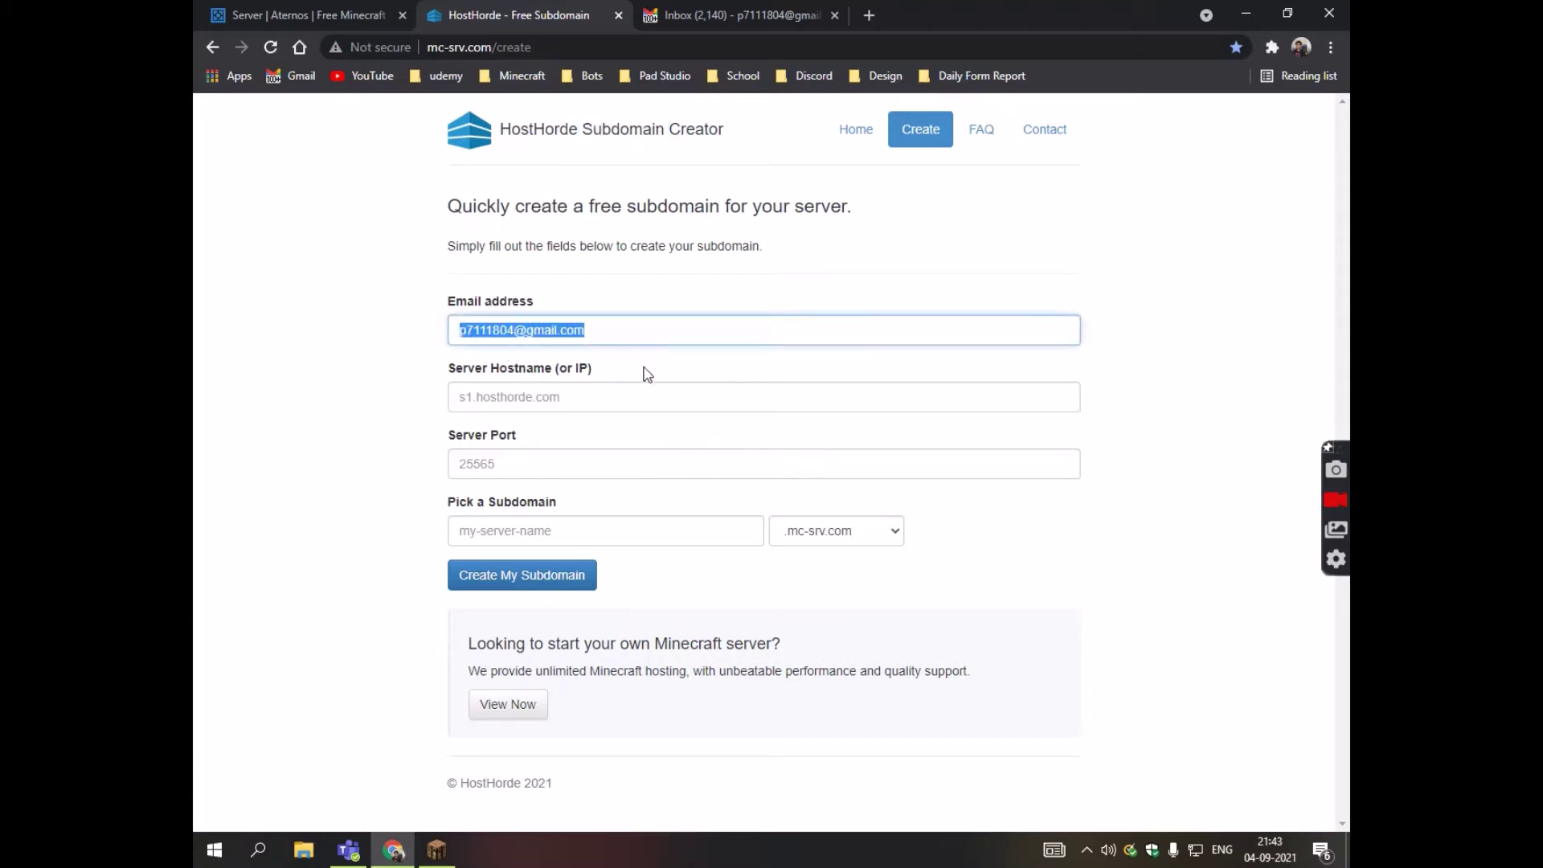
pyautogui.click(592, 391)
pyautogui.click(348, 11)
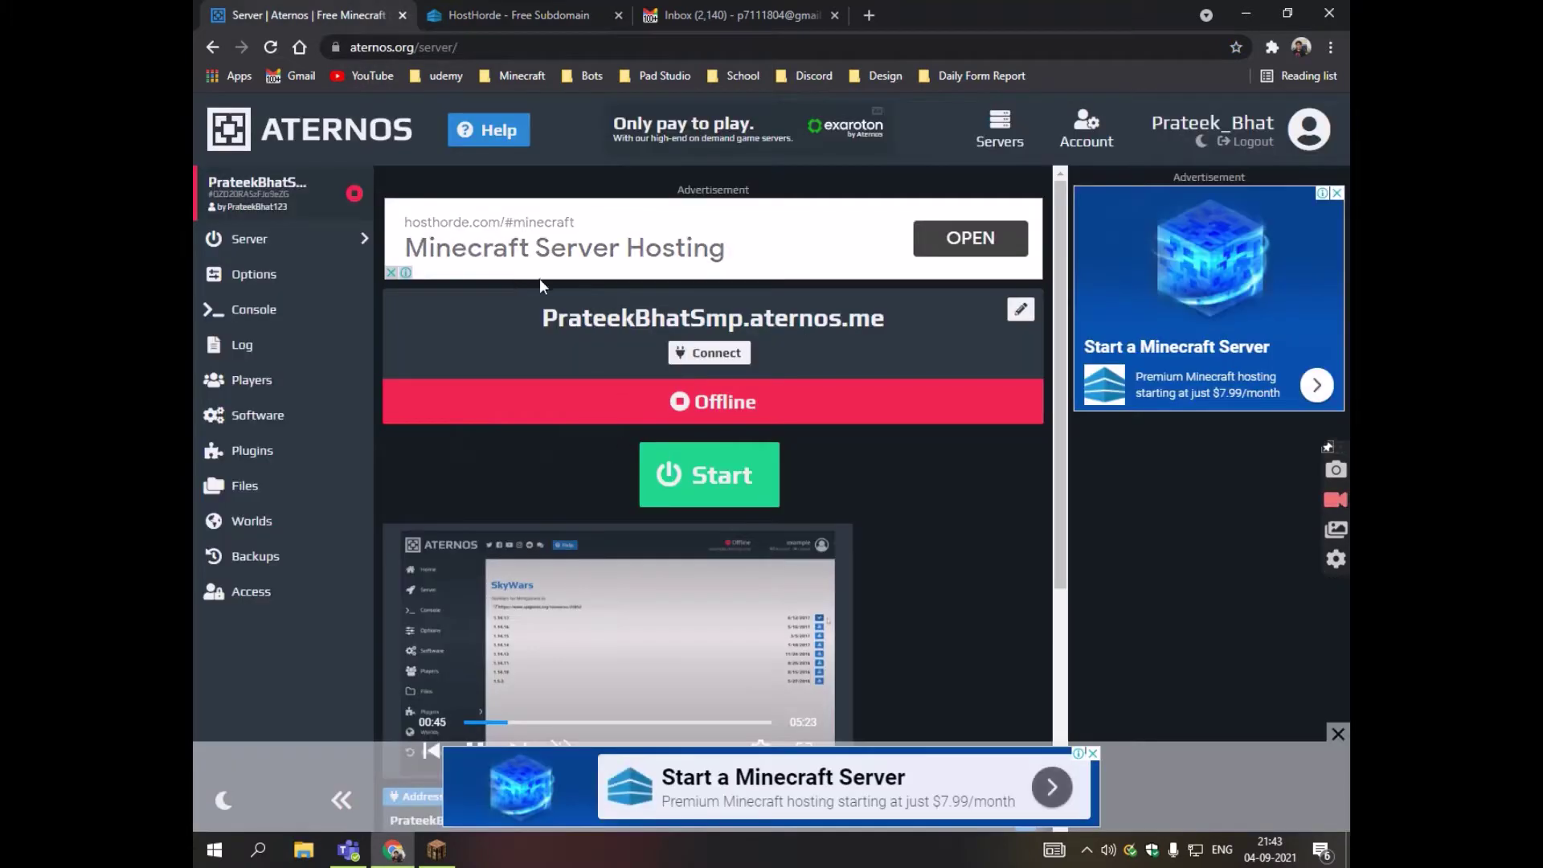
pyautogui.moveTo(542, 319); pyautogui.dragTo(891, 328)
pyautogui.hotkey('ctrl', 'c')
pyautogui.click(567, 14)
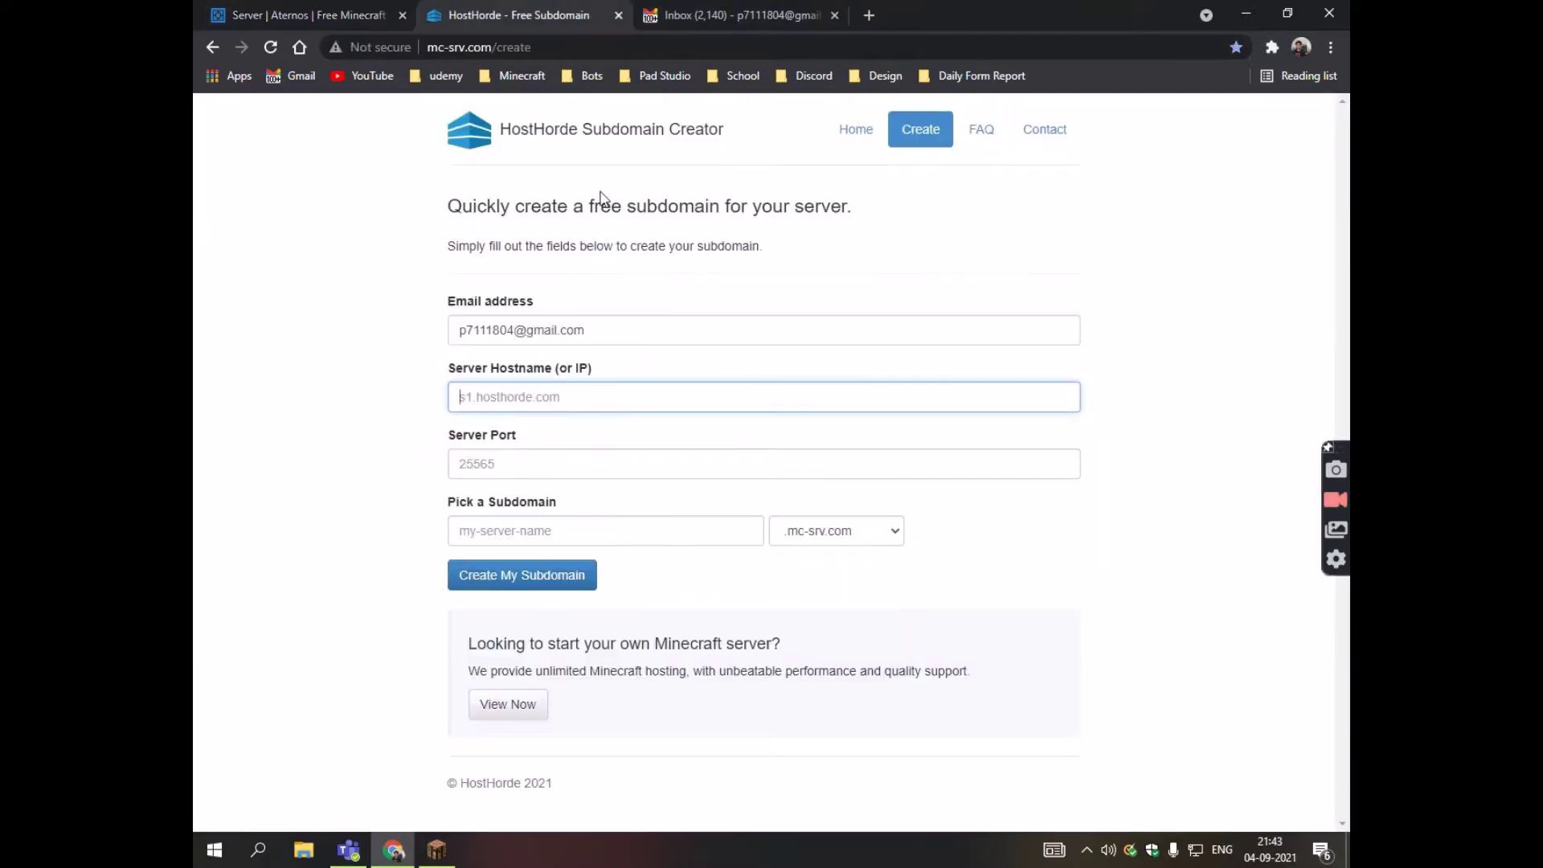
pyautogui.hotkey('ctrl', 'v')
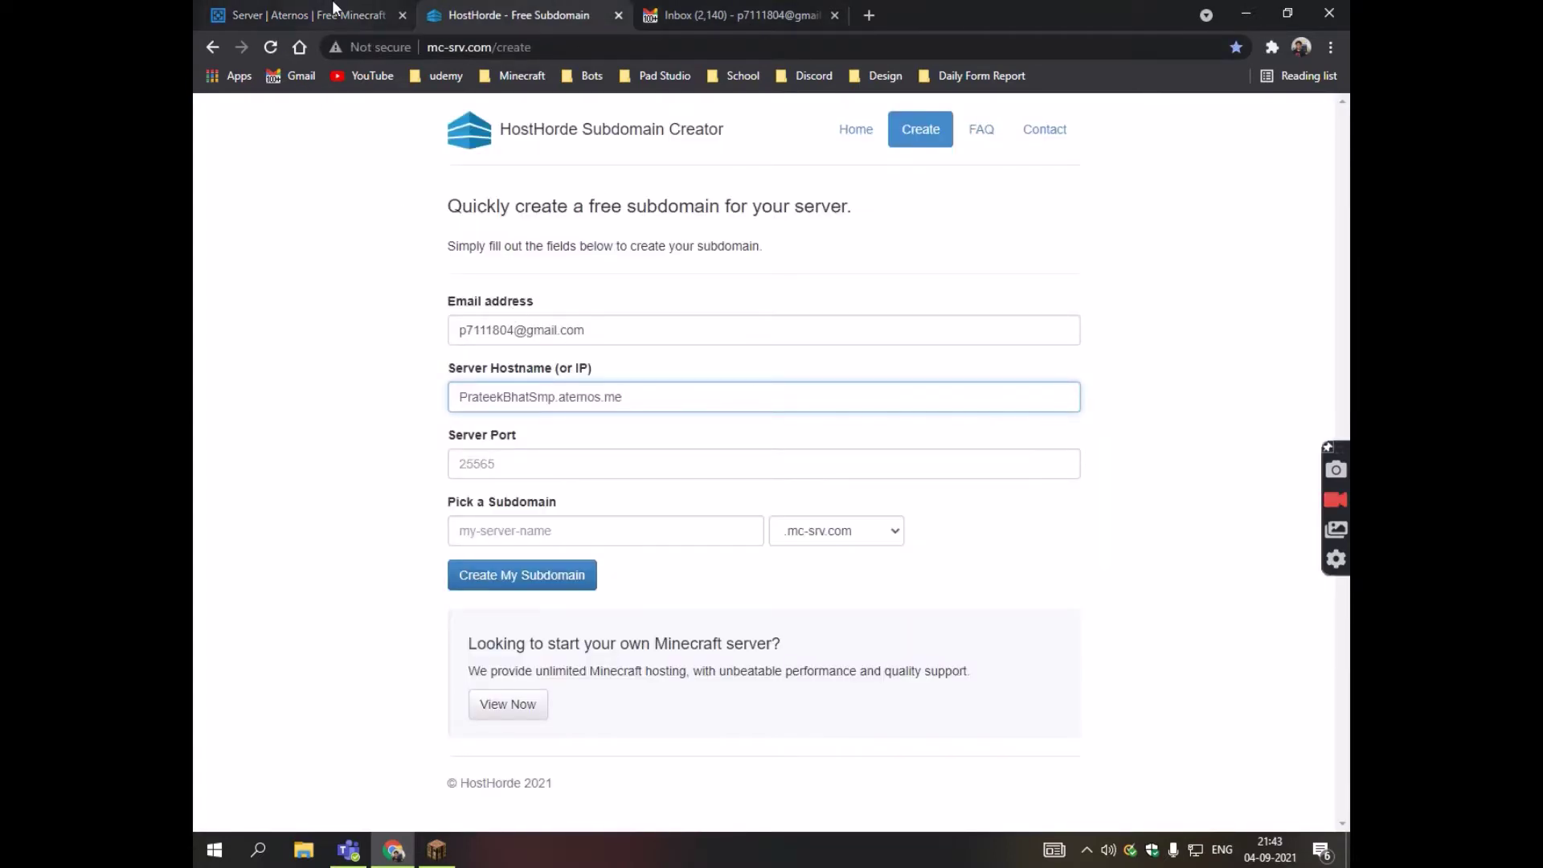
# - Enter port 24526, choose the subdomain Demo, and submit the request
pyautogui.click(264, 15)
pyautogui.scroll(-5, 663, 522)
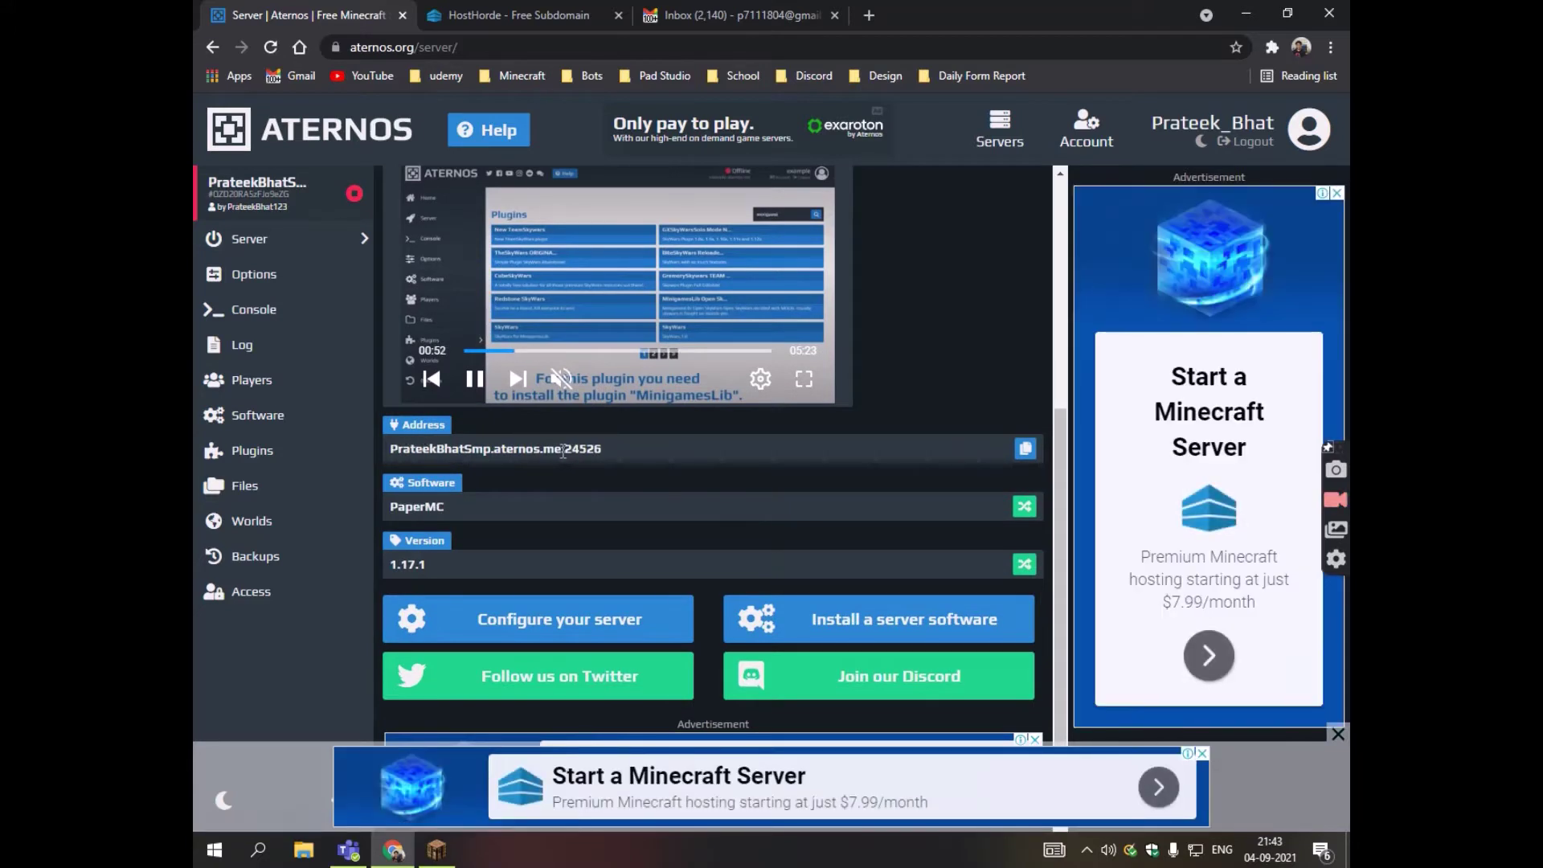
pyautogui.moveTo(566, 449); pyautogui.dragTo(614, 462)
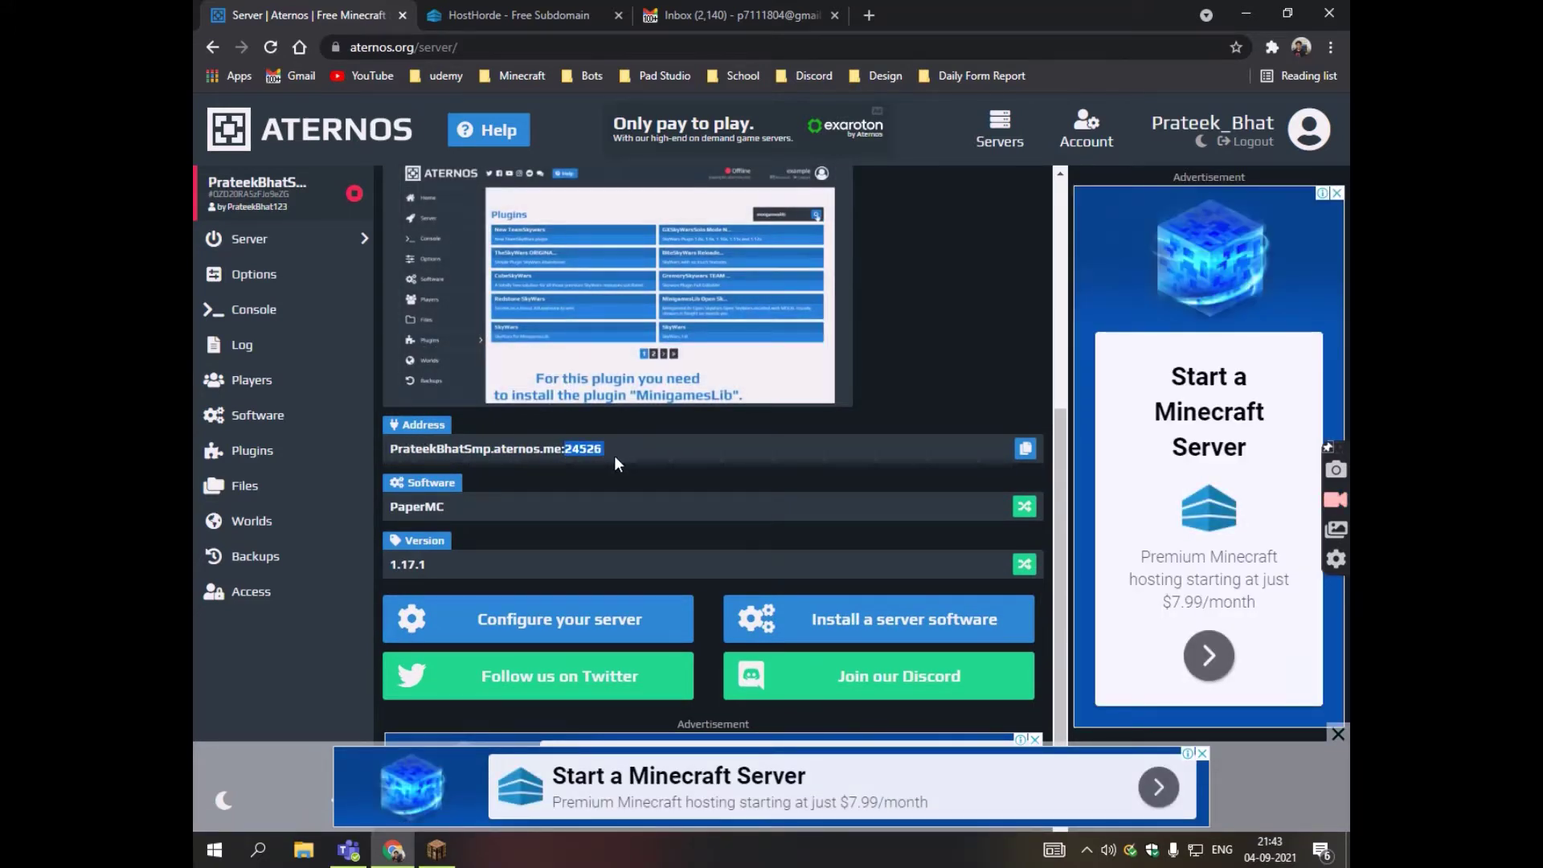
pyautogui.click(551, 15)
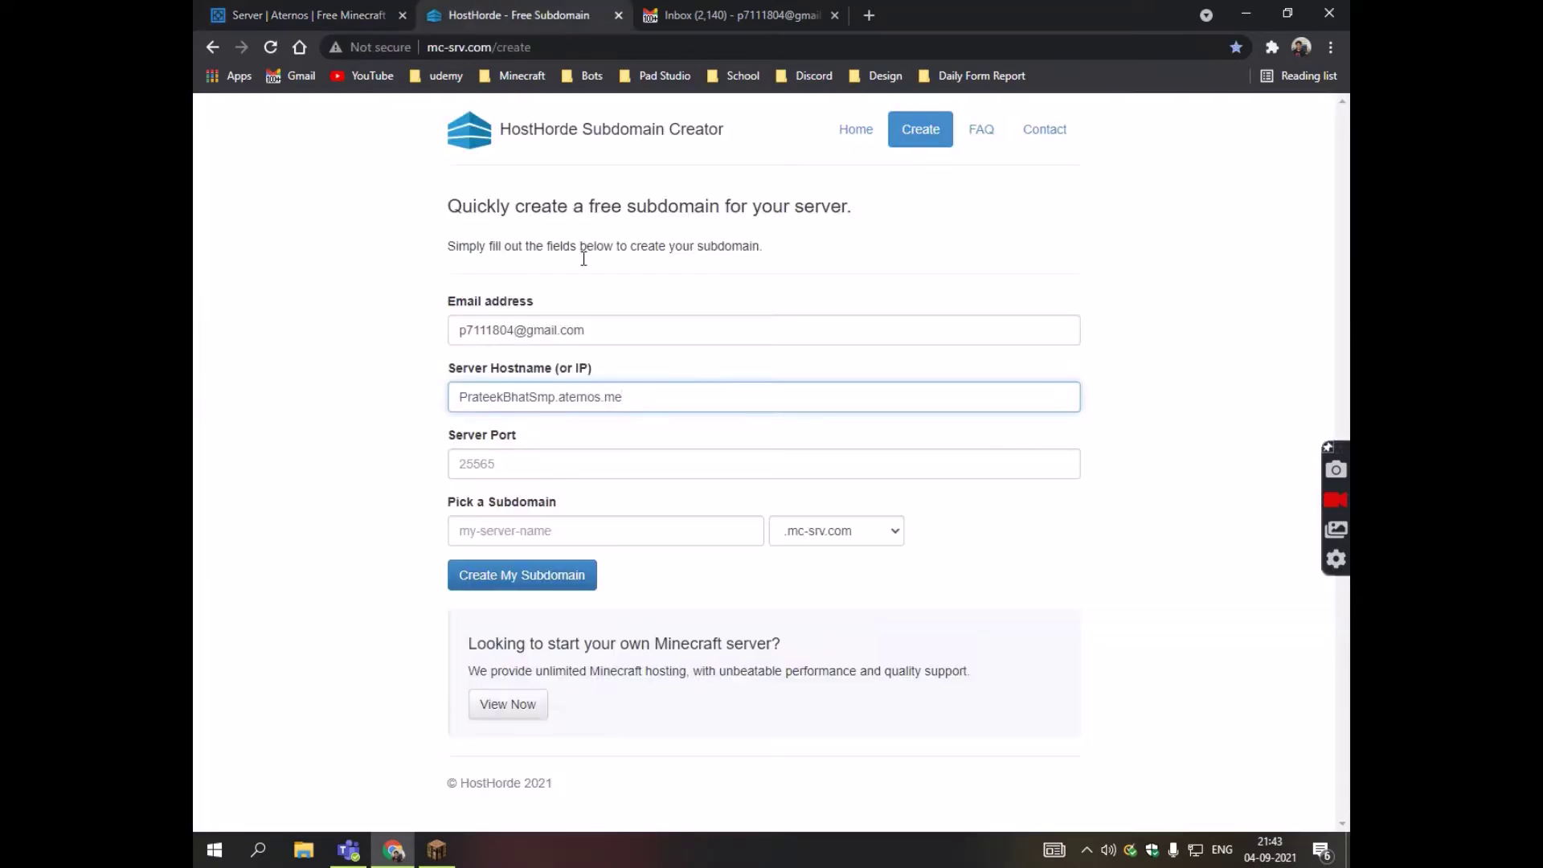
pyautogui.click(514, 459)
pyautogui.write('24526')
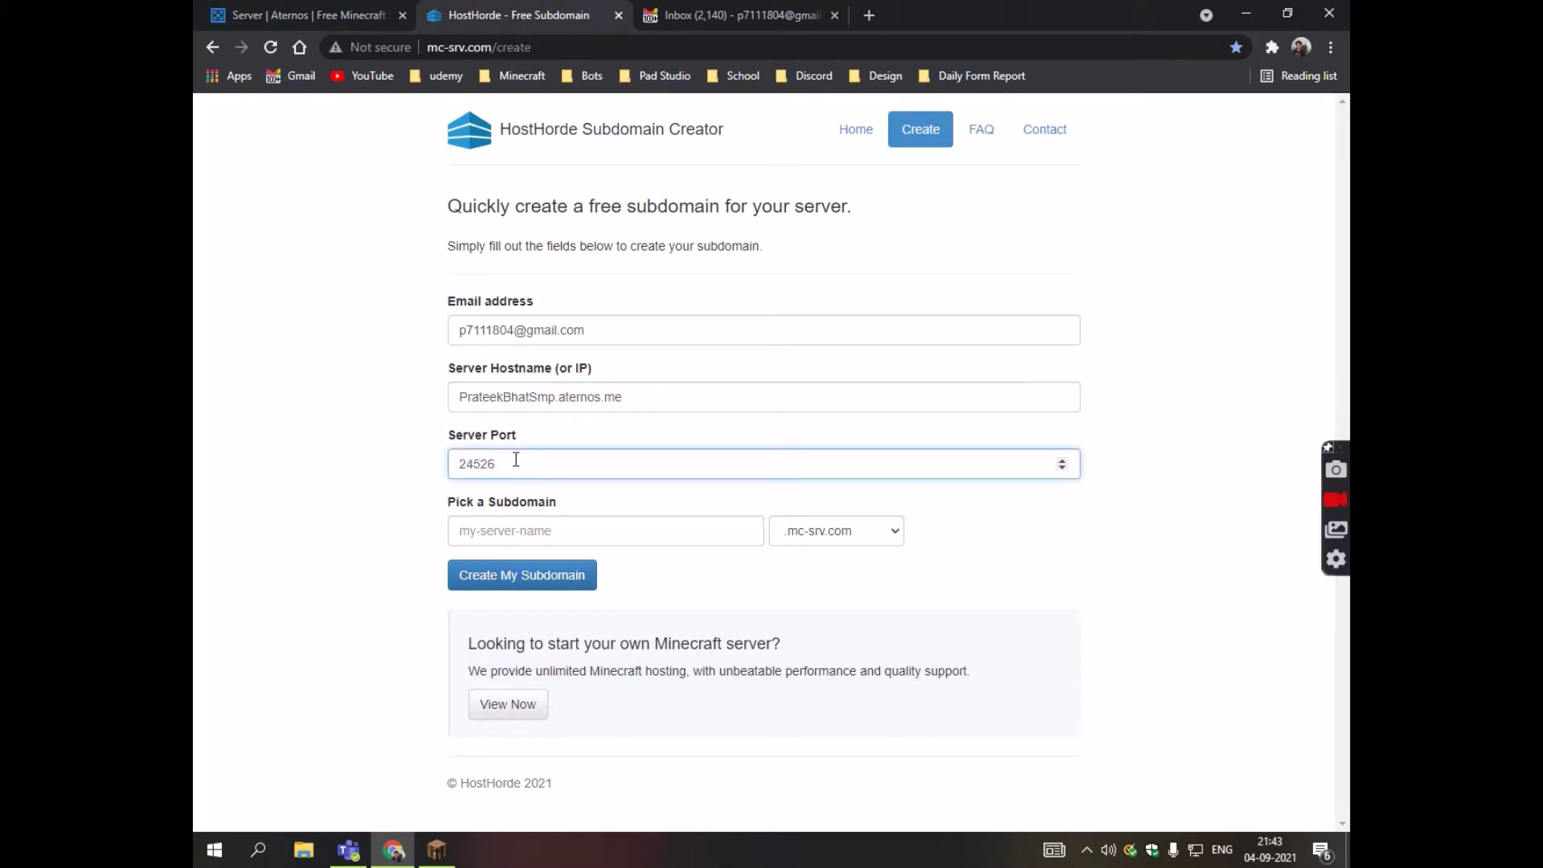
pyautogui.click(505, 536)
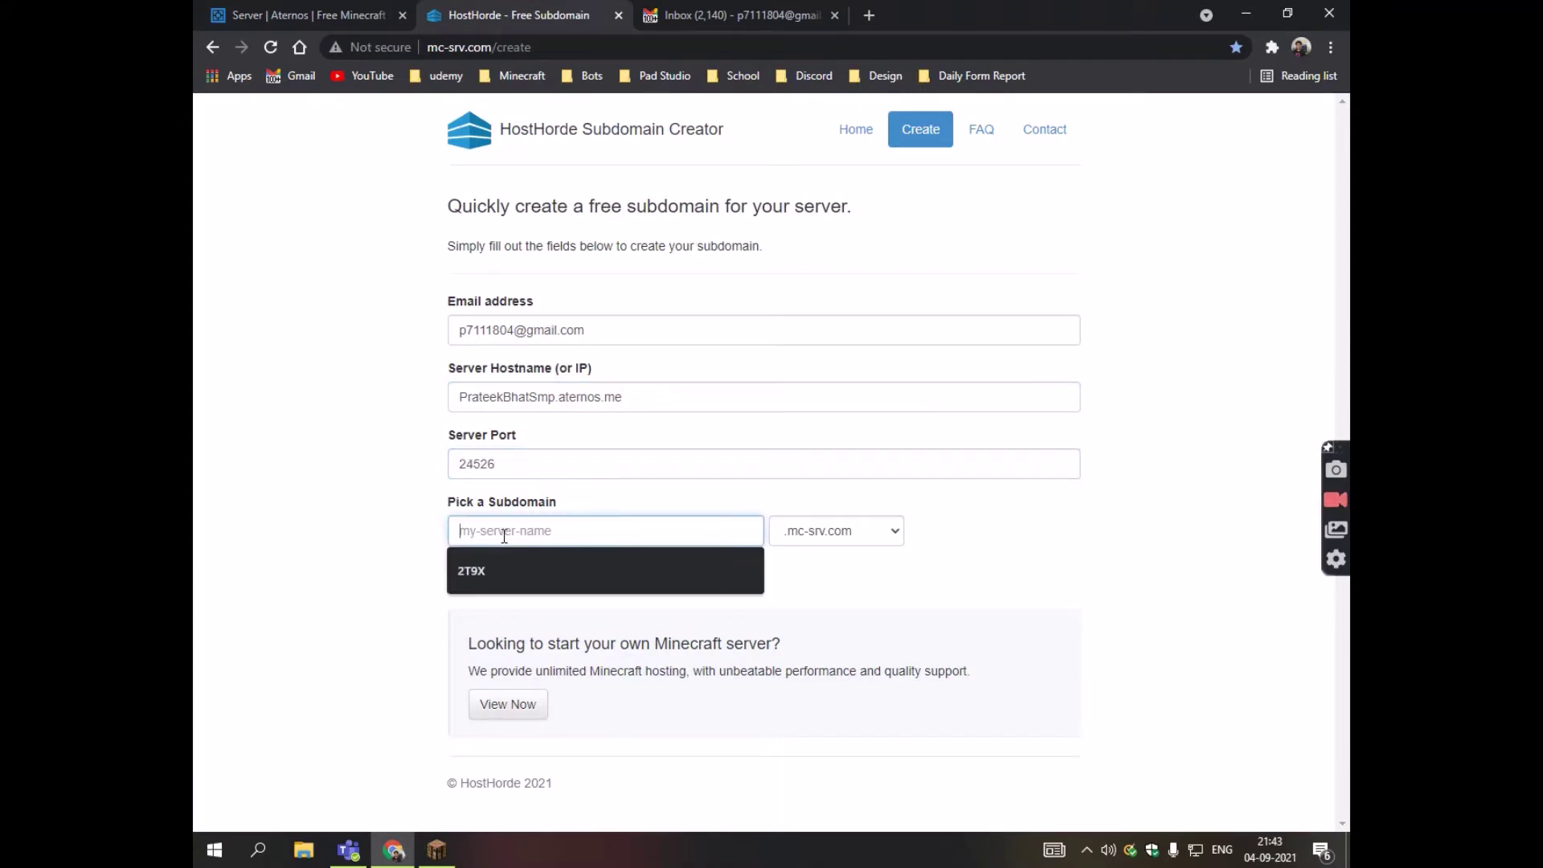
pyautogui.write('Demo')
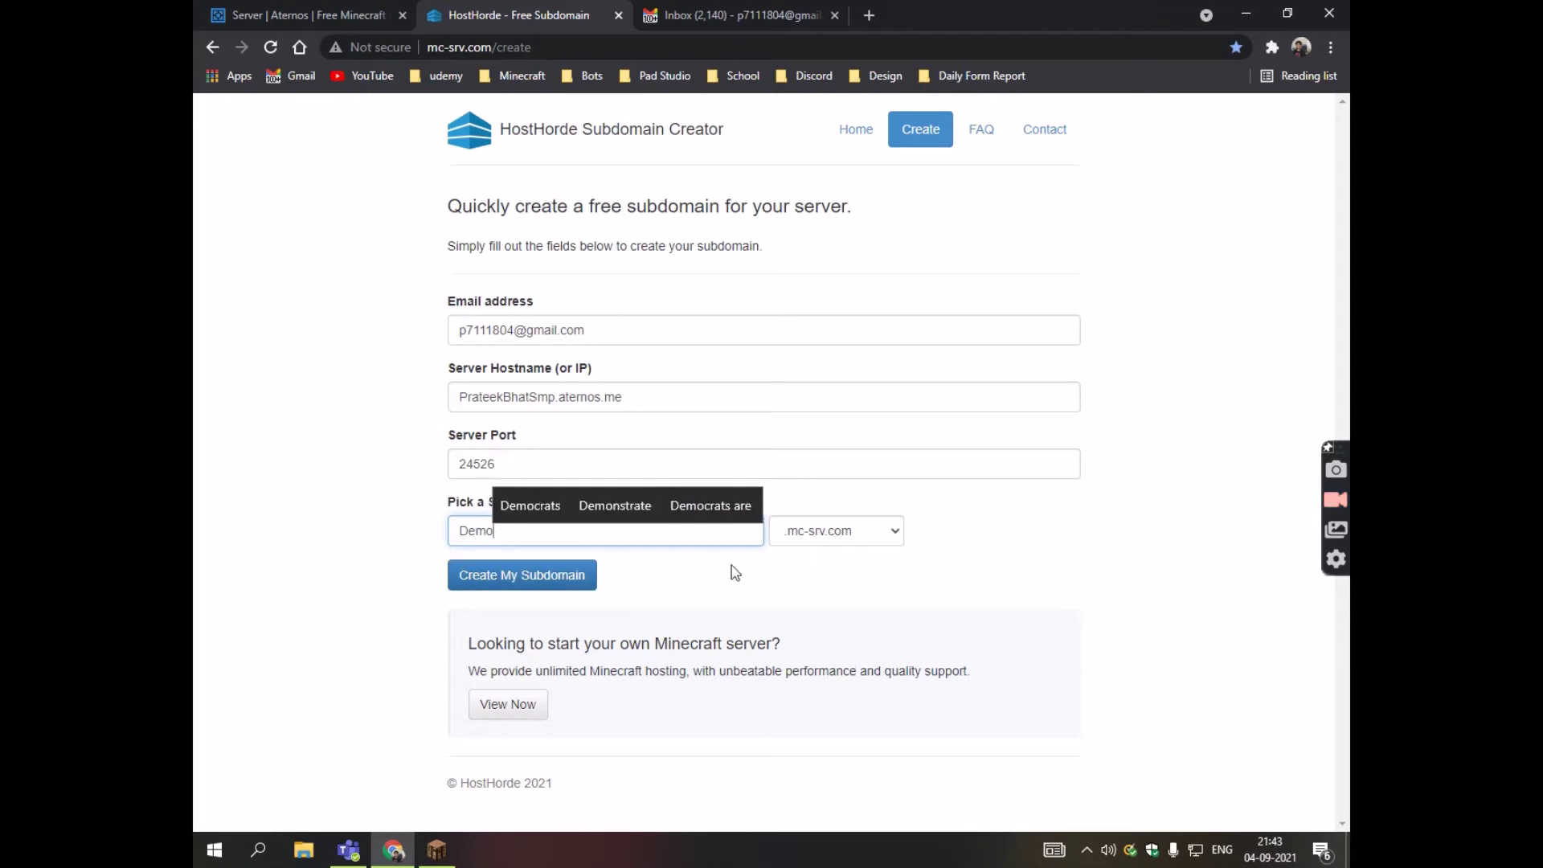
pyautogui.click(551, 590)
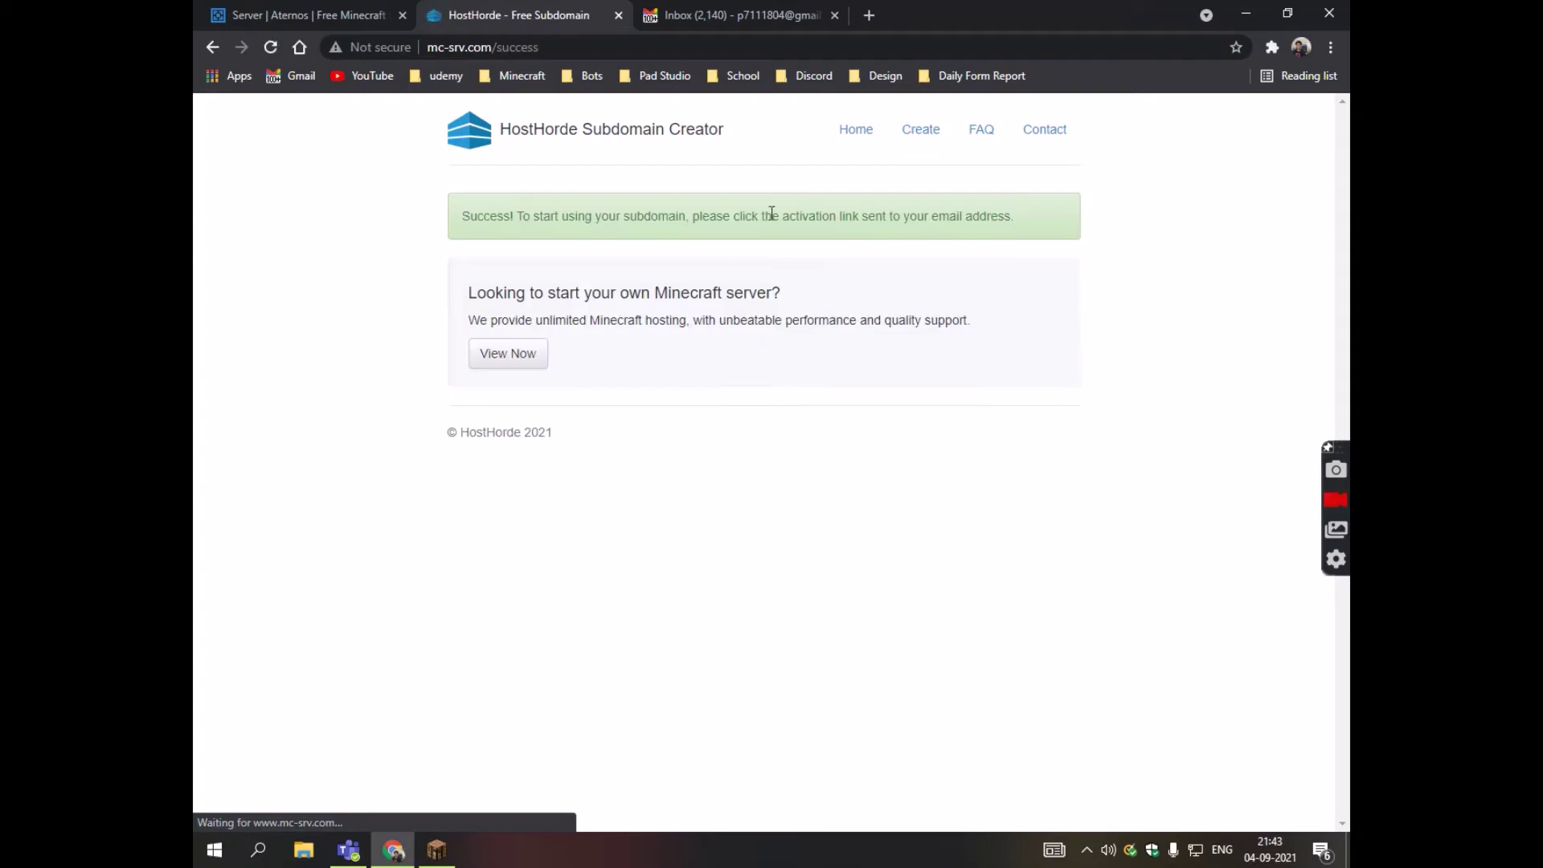
# - Activate the subdomain from HostHorde's email and copy demo.mc-srv.com from the confirmation
pyautogui.click(728, 17)
pyautogui.click(504, 174)
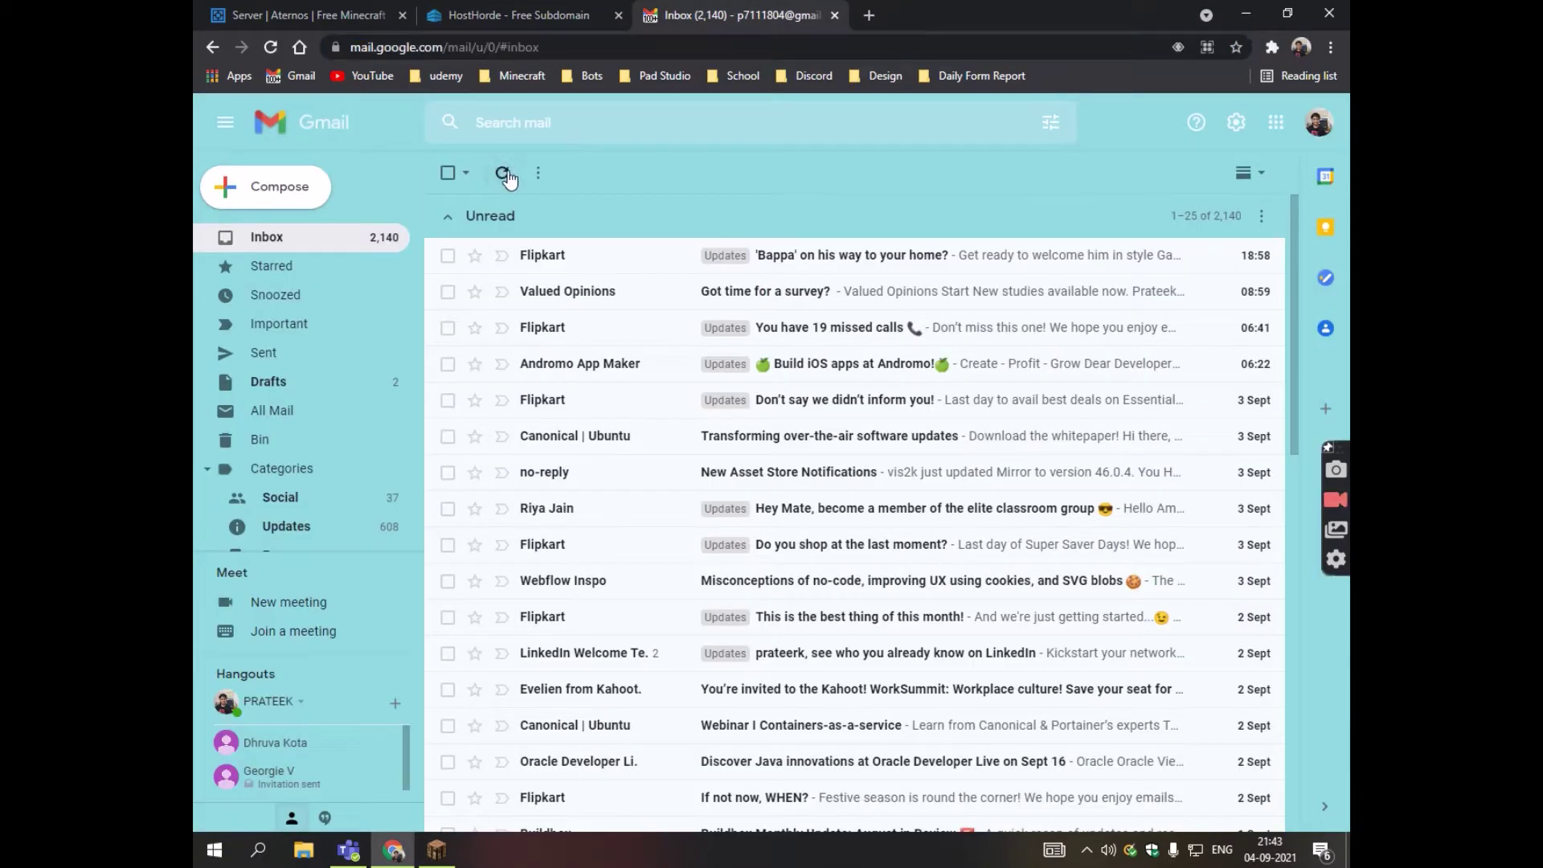
pyautogui.click(565, 250)
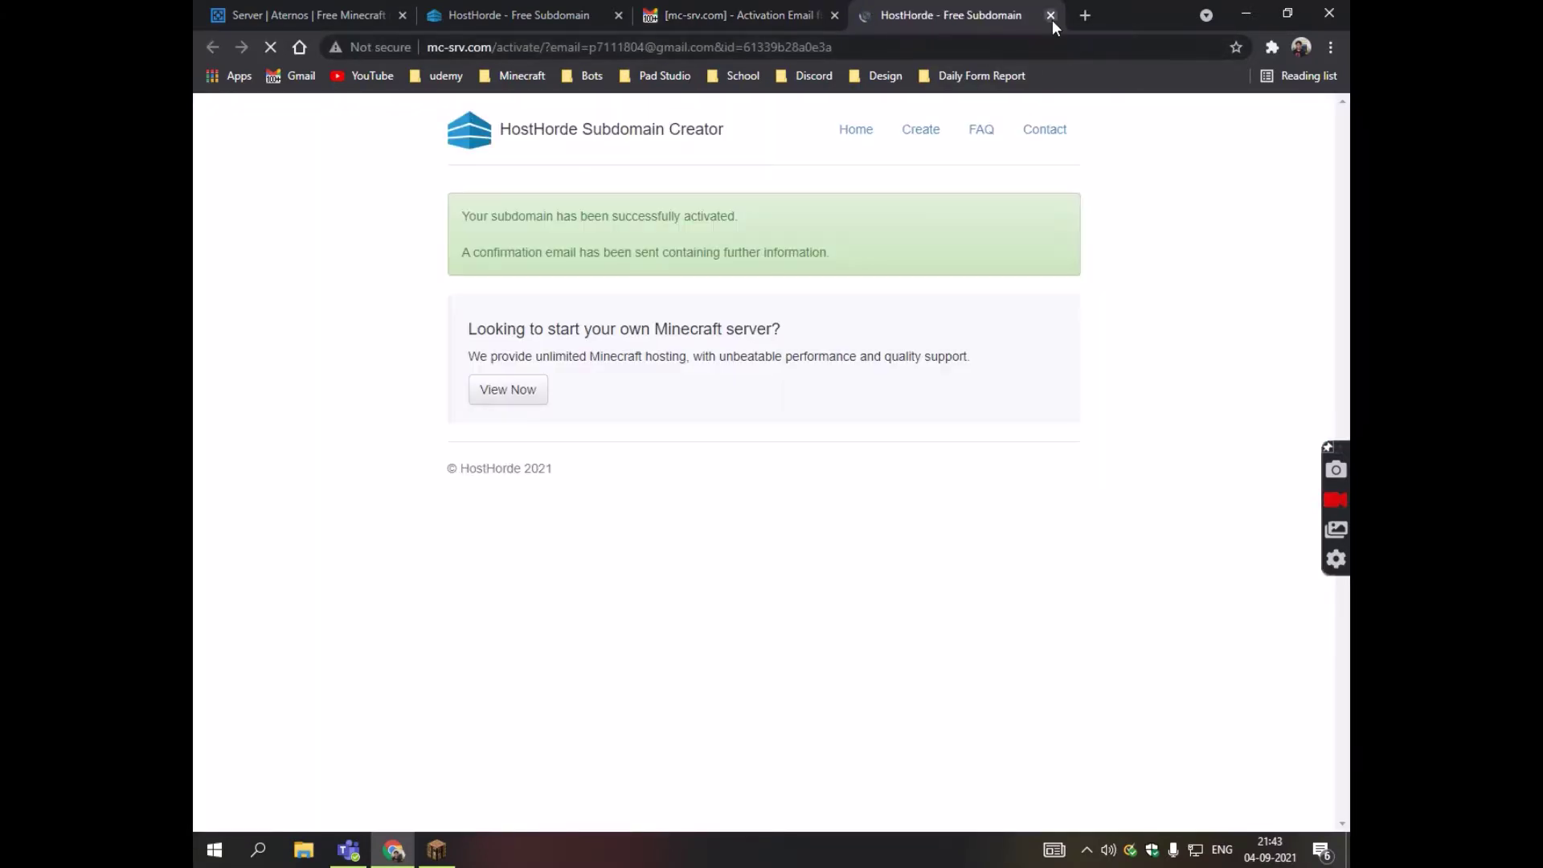
pyautogui.click(1052, 15)
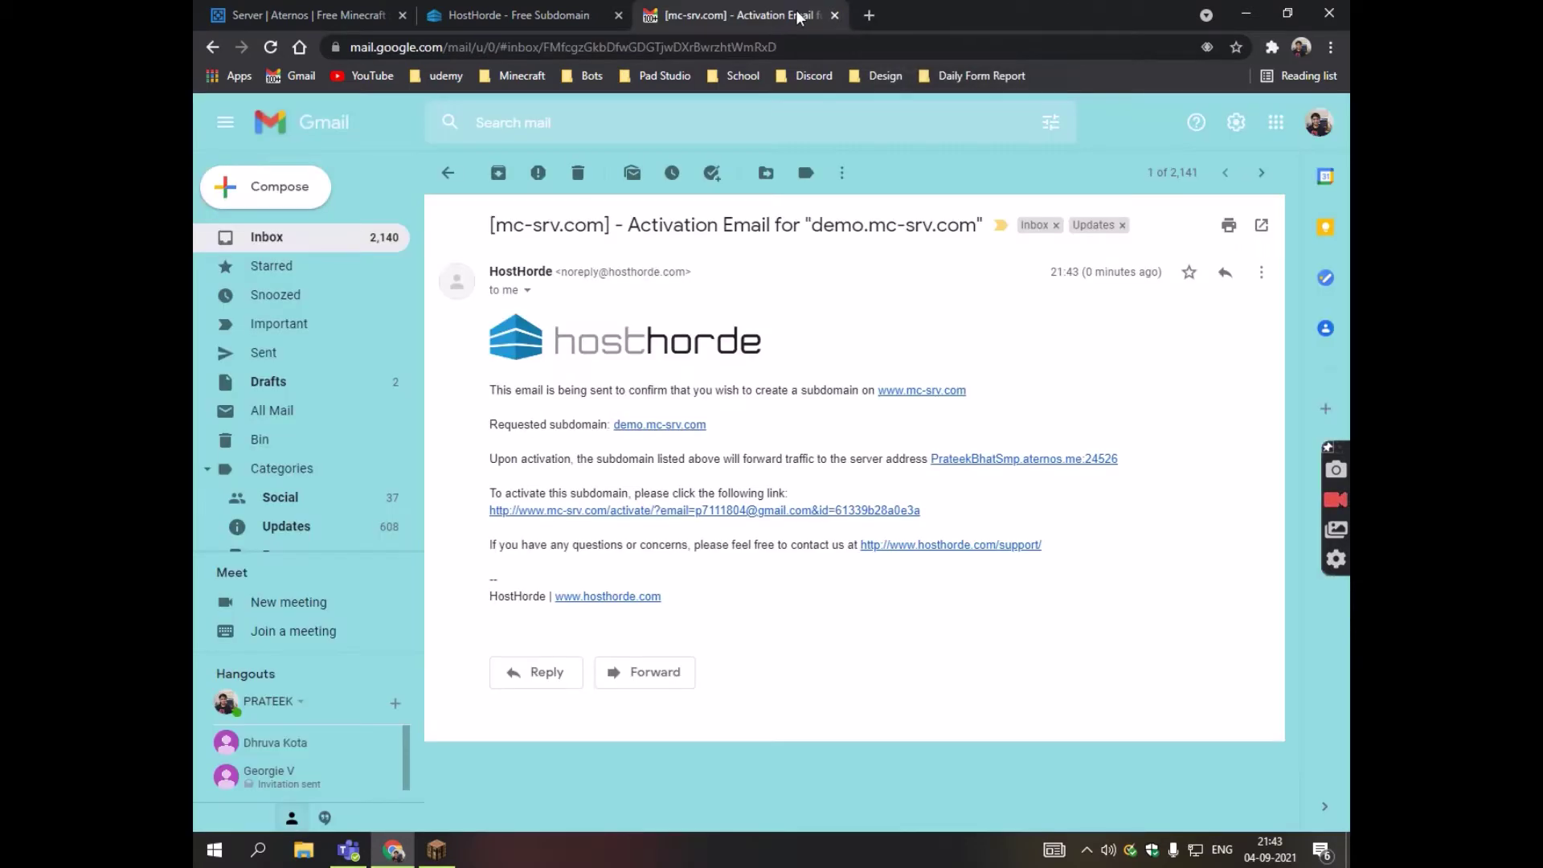
pyautogui.click(448, 173)
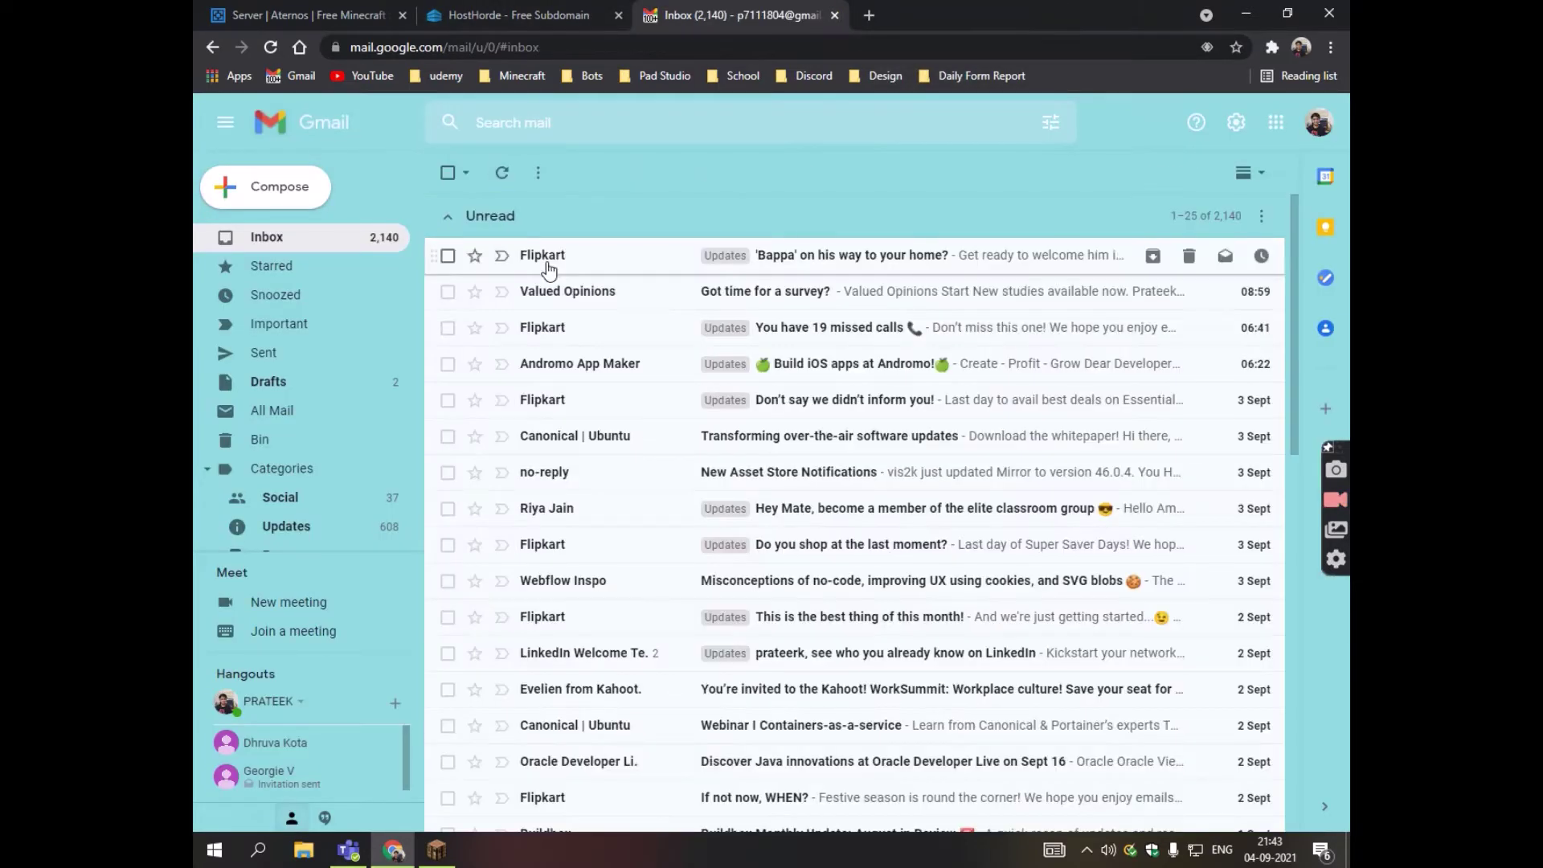
pyautogui.click(502, 193)
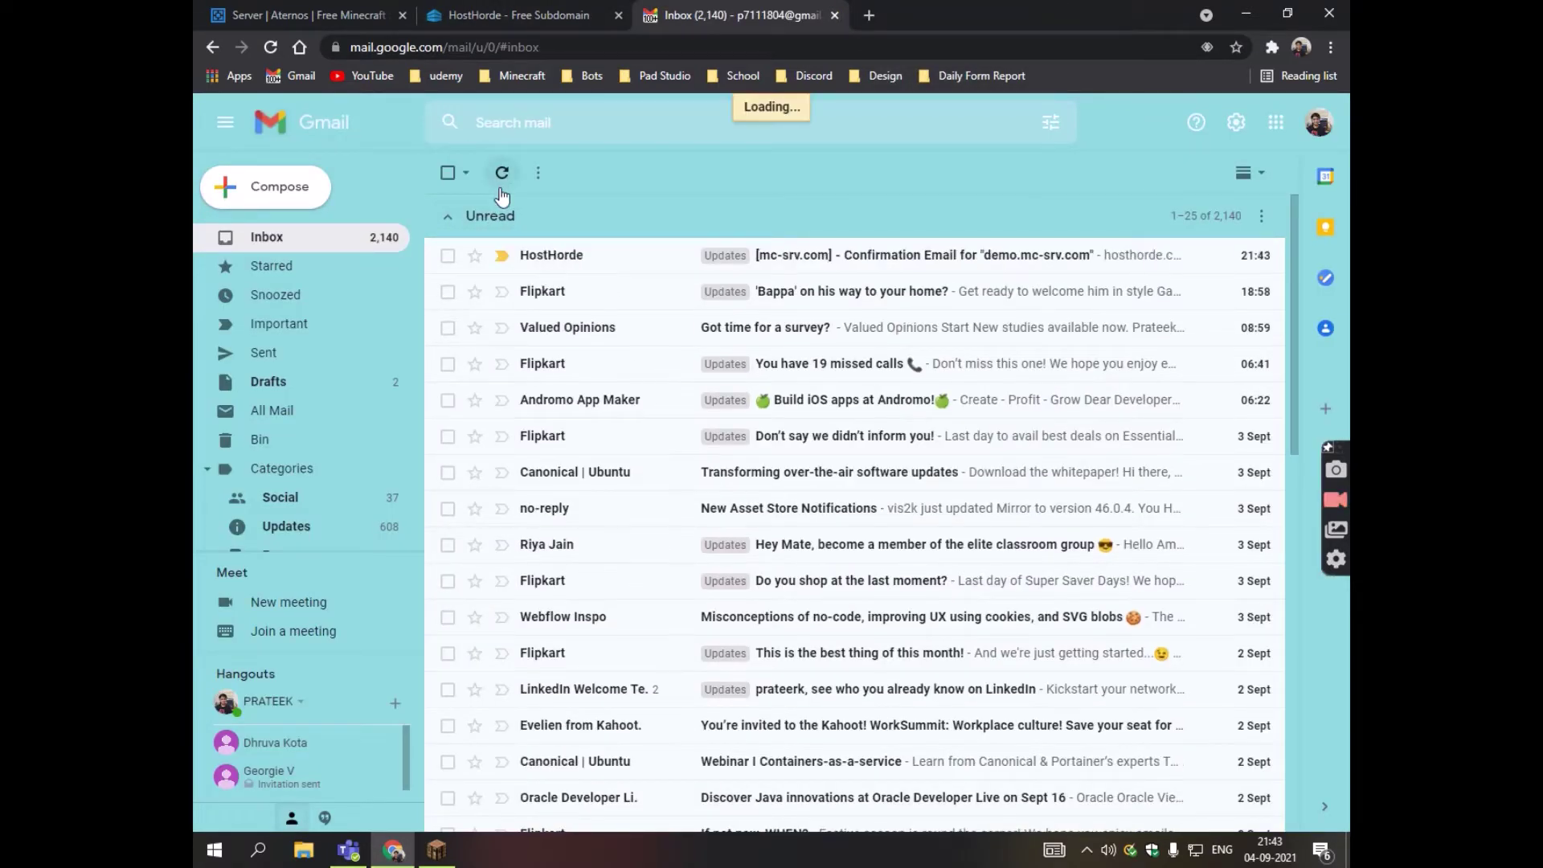
pyautogui.click(672, 260)
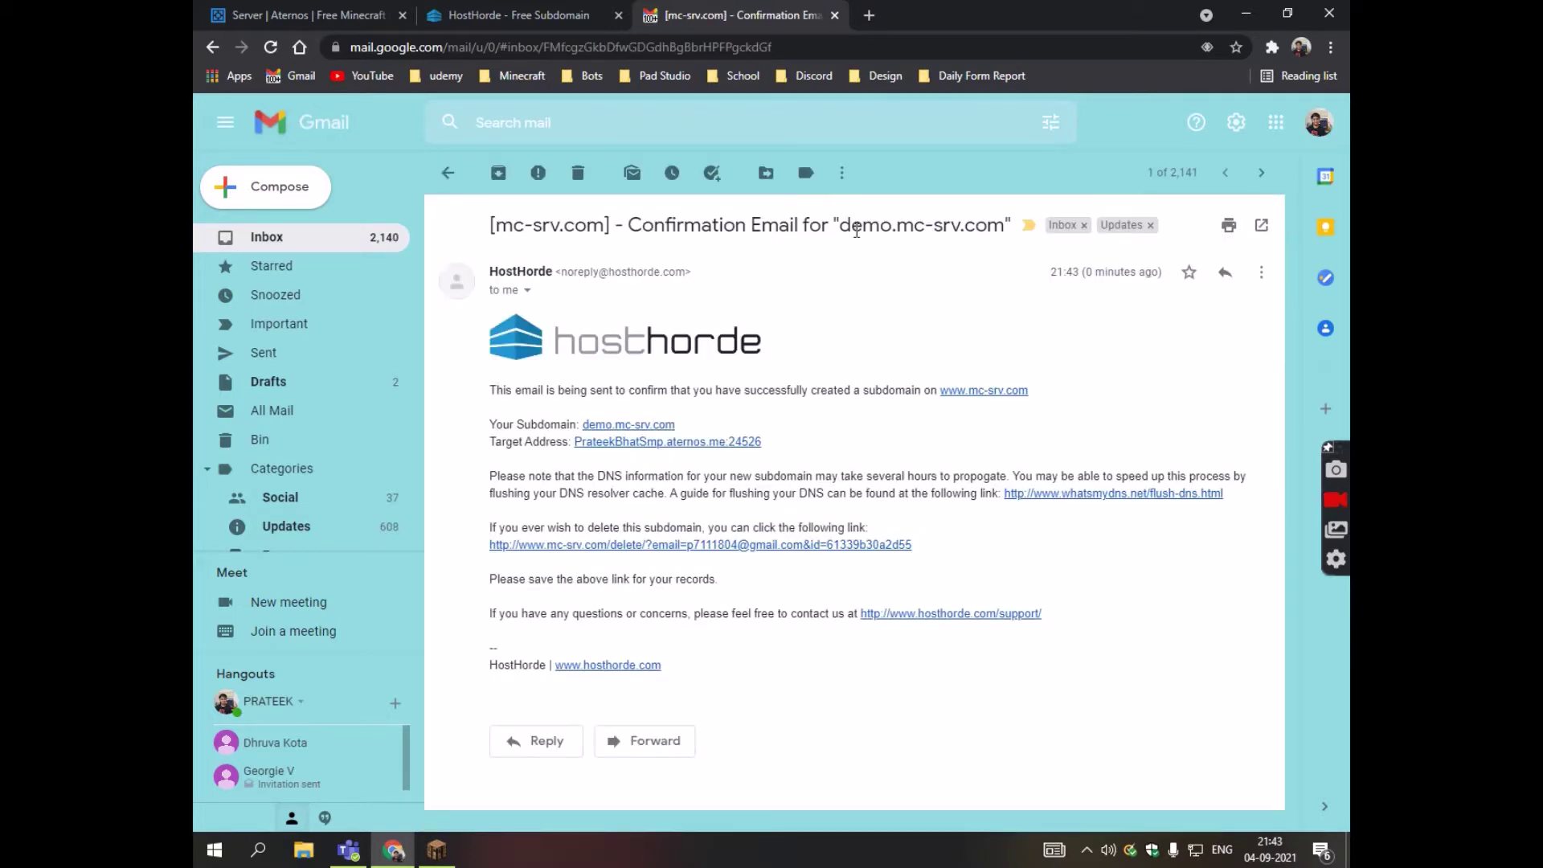
pyautogui.moveTo(840, 230); pyautogui.dragTo(929, 237)
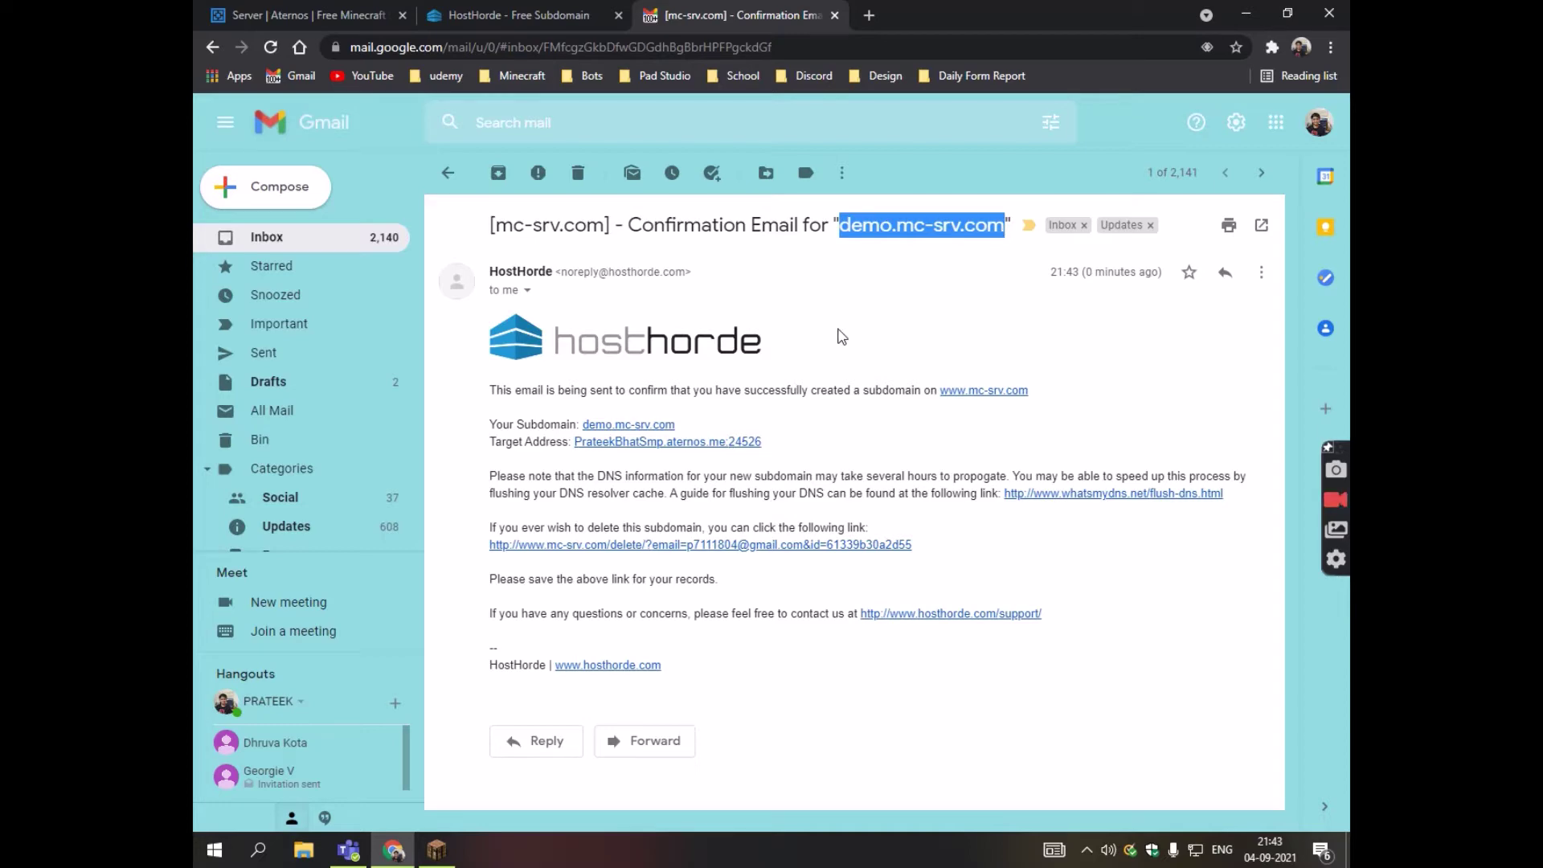
pyautogui.moveTo(436, 850)
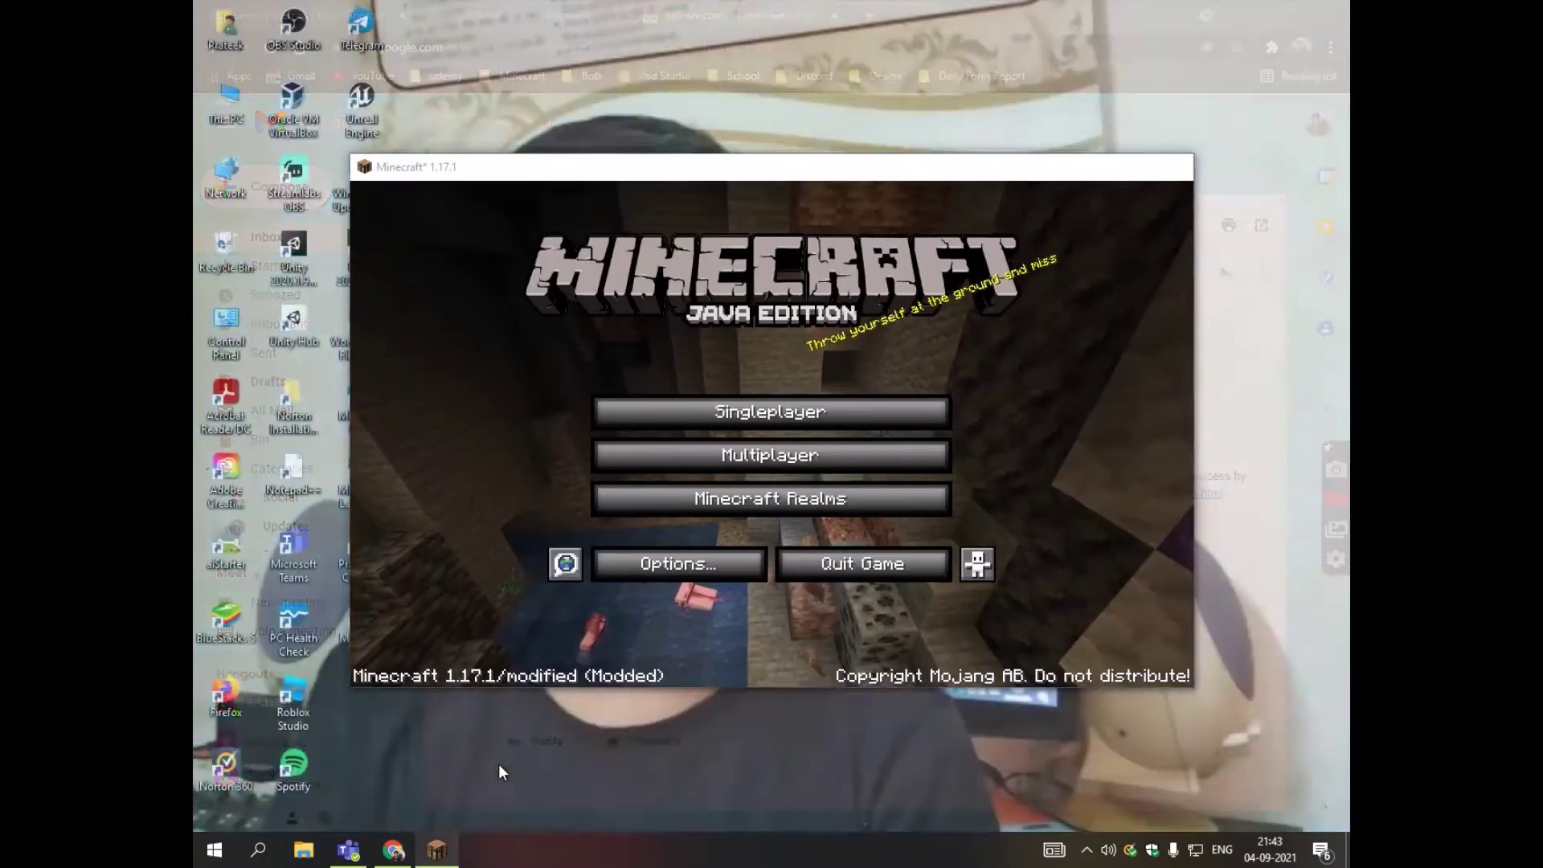
# - Replace Minecraft's direct-connection server address with demo.mc-srv.com
pyautogui.click(499, 764)
pyautogui.click(772, 455)
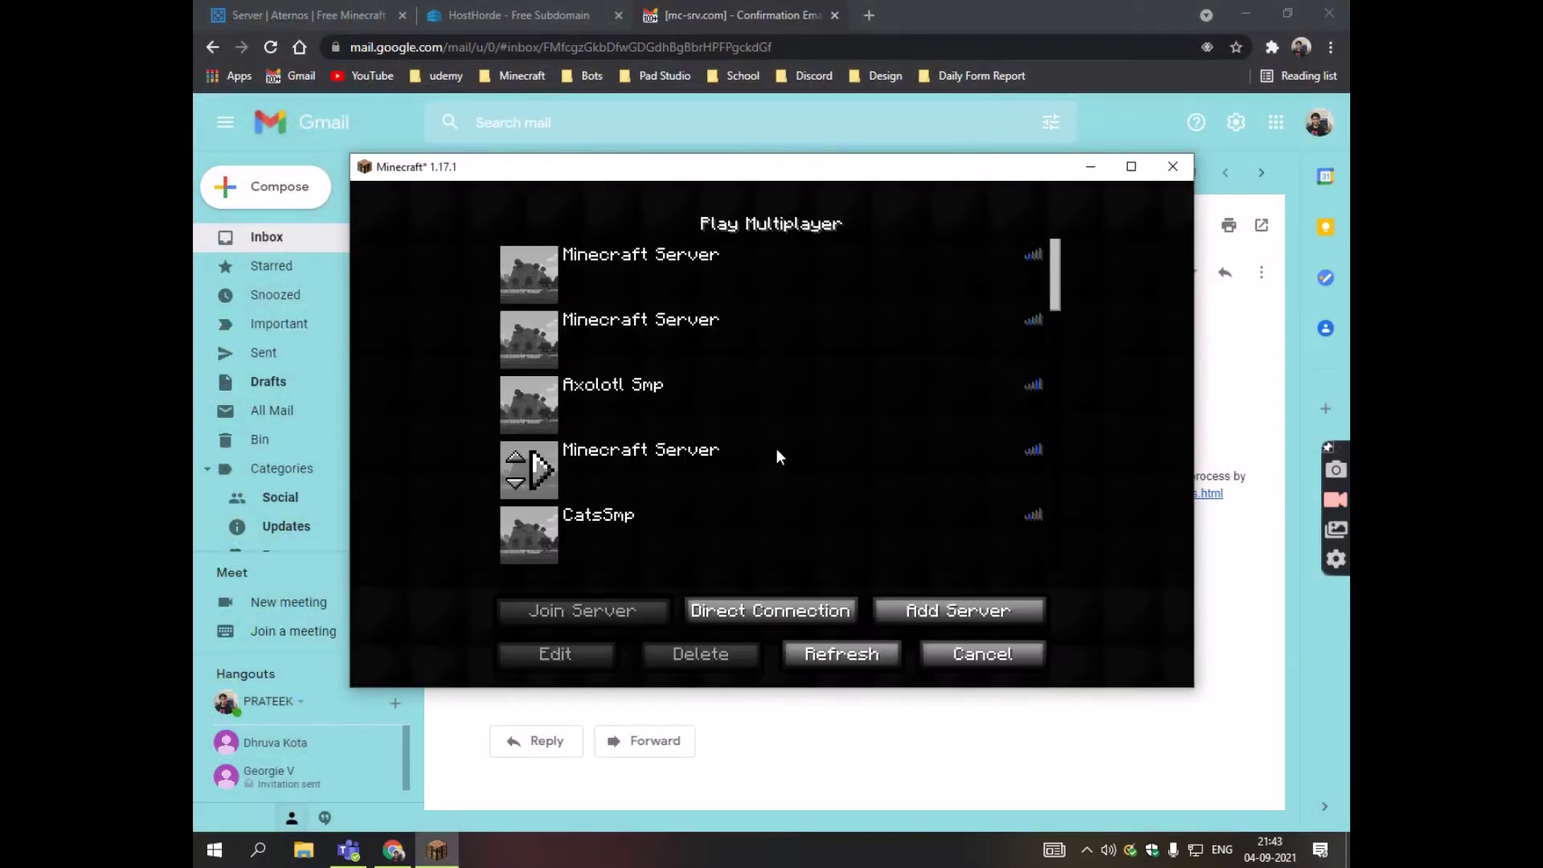
pyautogui.click(785, 612)
pyautogui.click(733, 420)
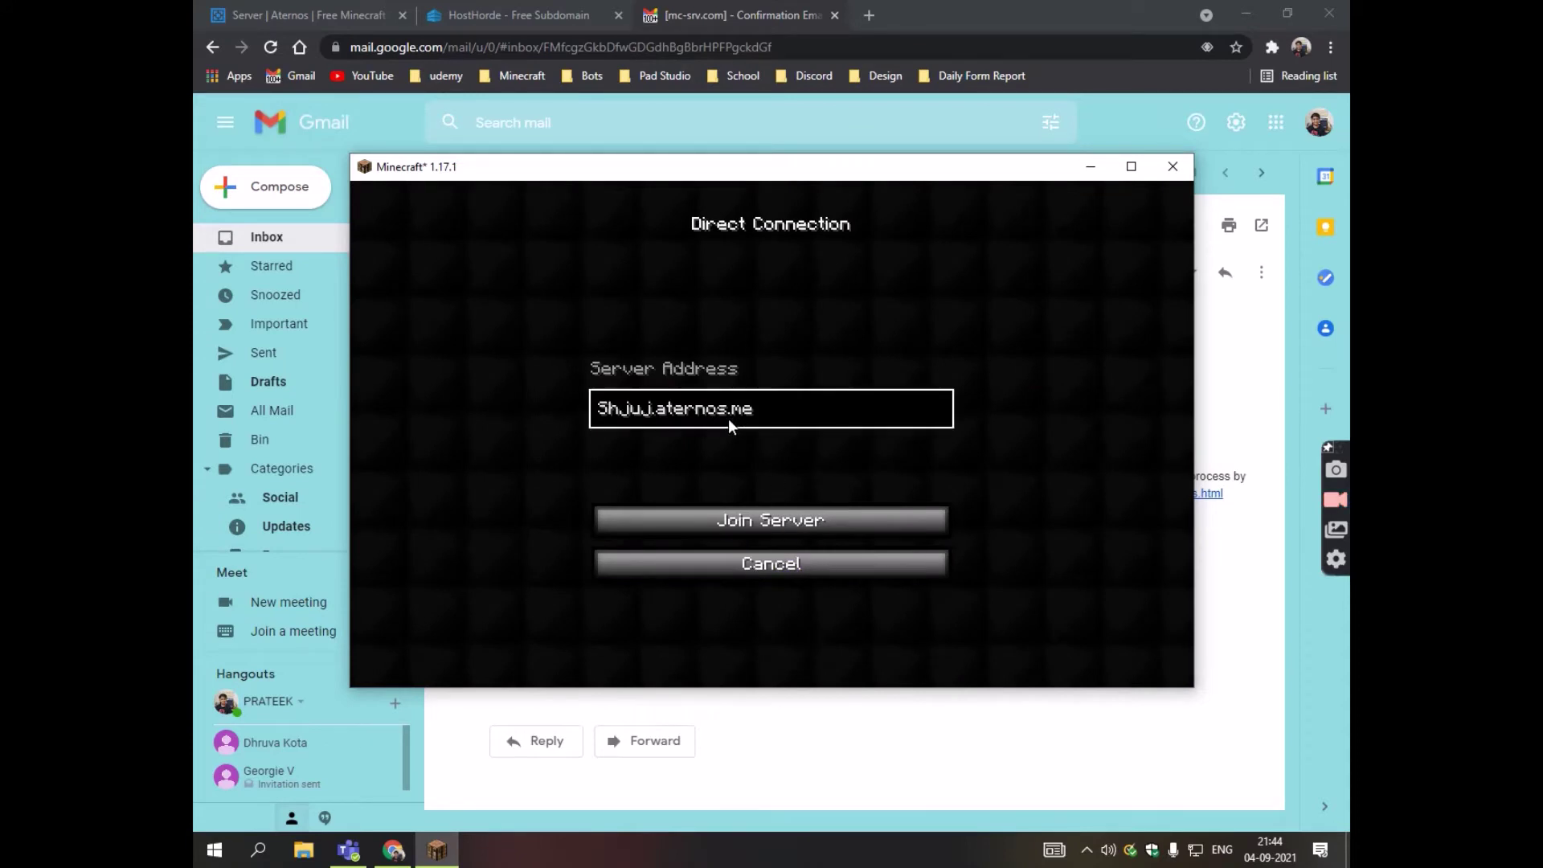
pyautogui.hotkey('ctrl', 'a')
pyautogui.press('BackSpace')
pyautogui.write('demo.mc-srv.com')
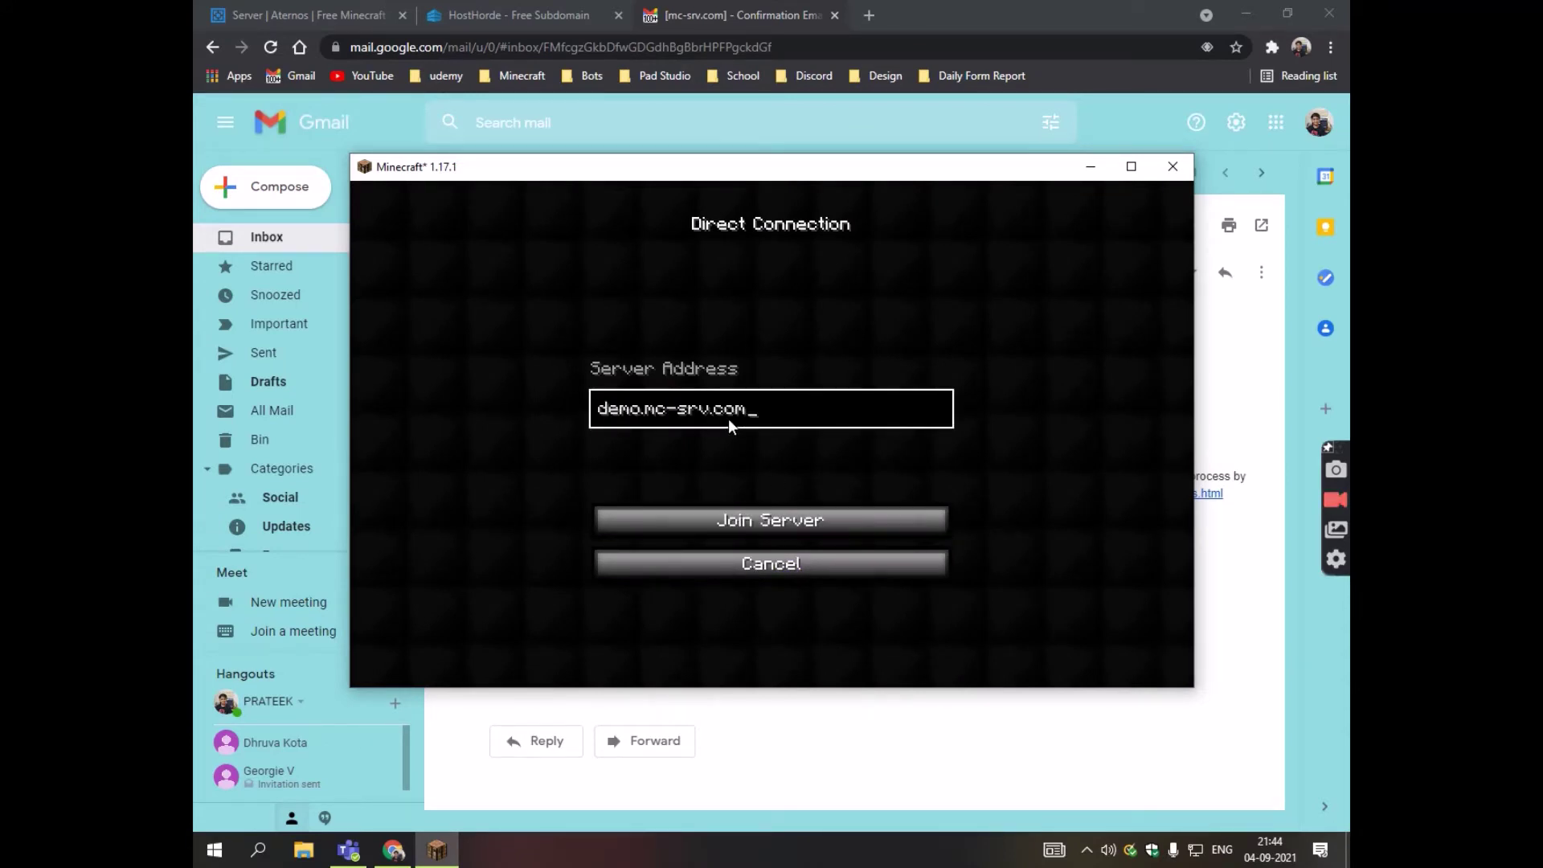
# - Start the PrateekBhatSmp server, accept the Mojang EULA, and watch it come online
pyautogui.click(412, 13)
pyautogui.click(302, 15)
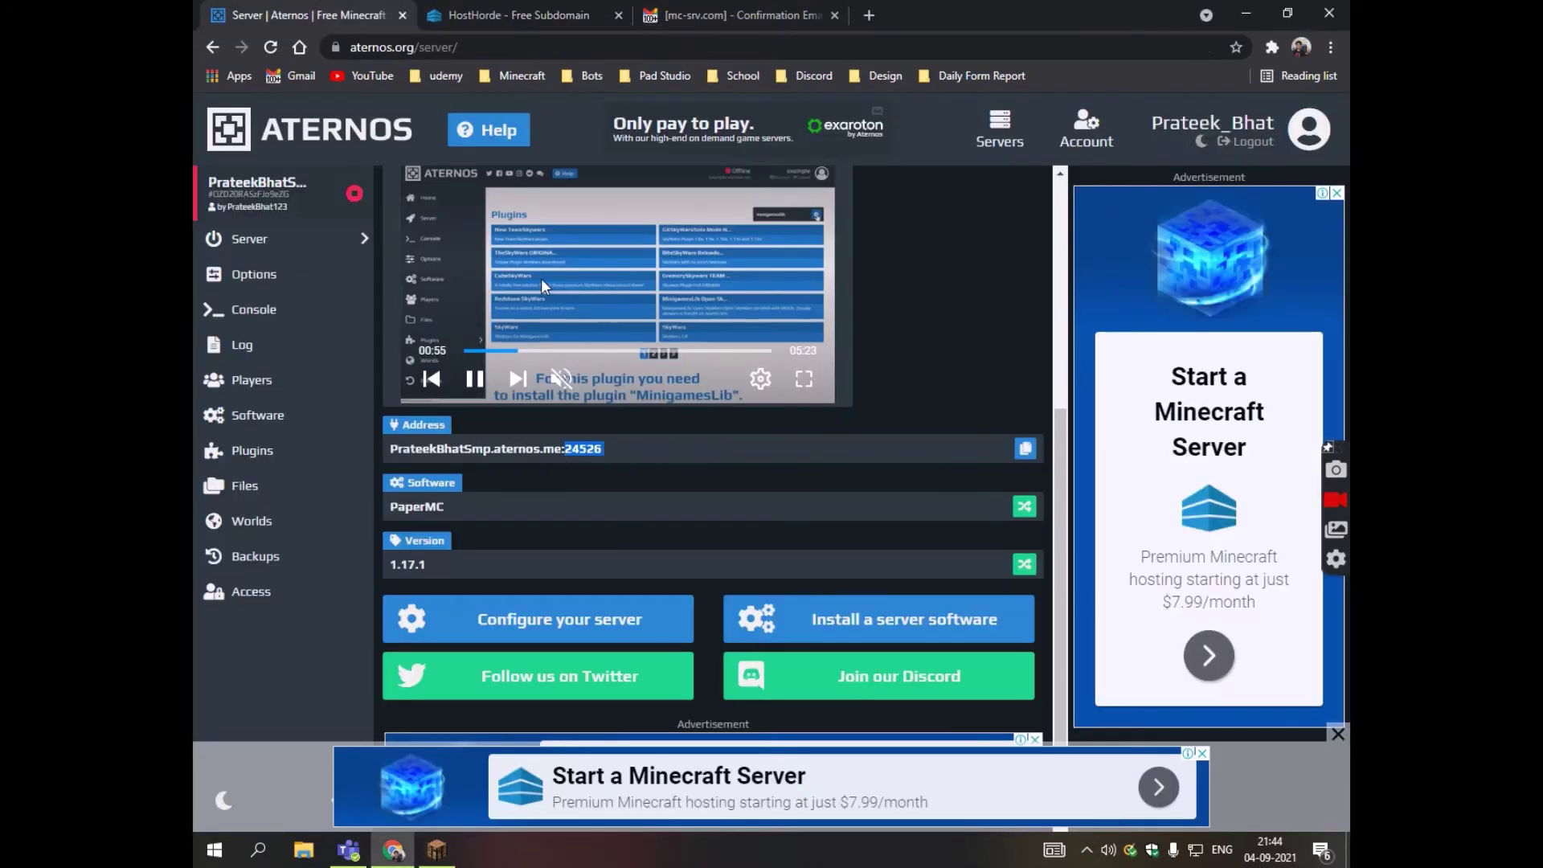
pyautogui.click(679, 457)
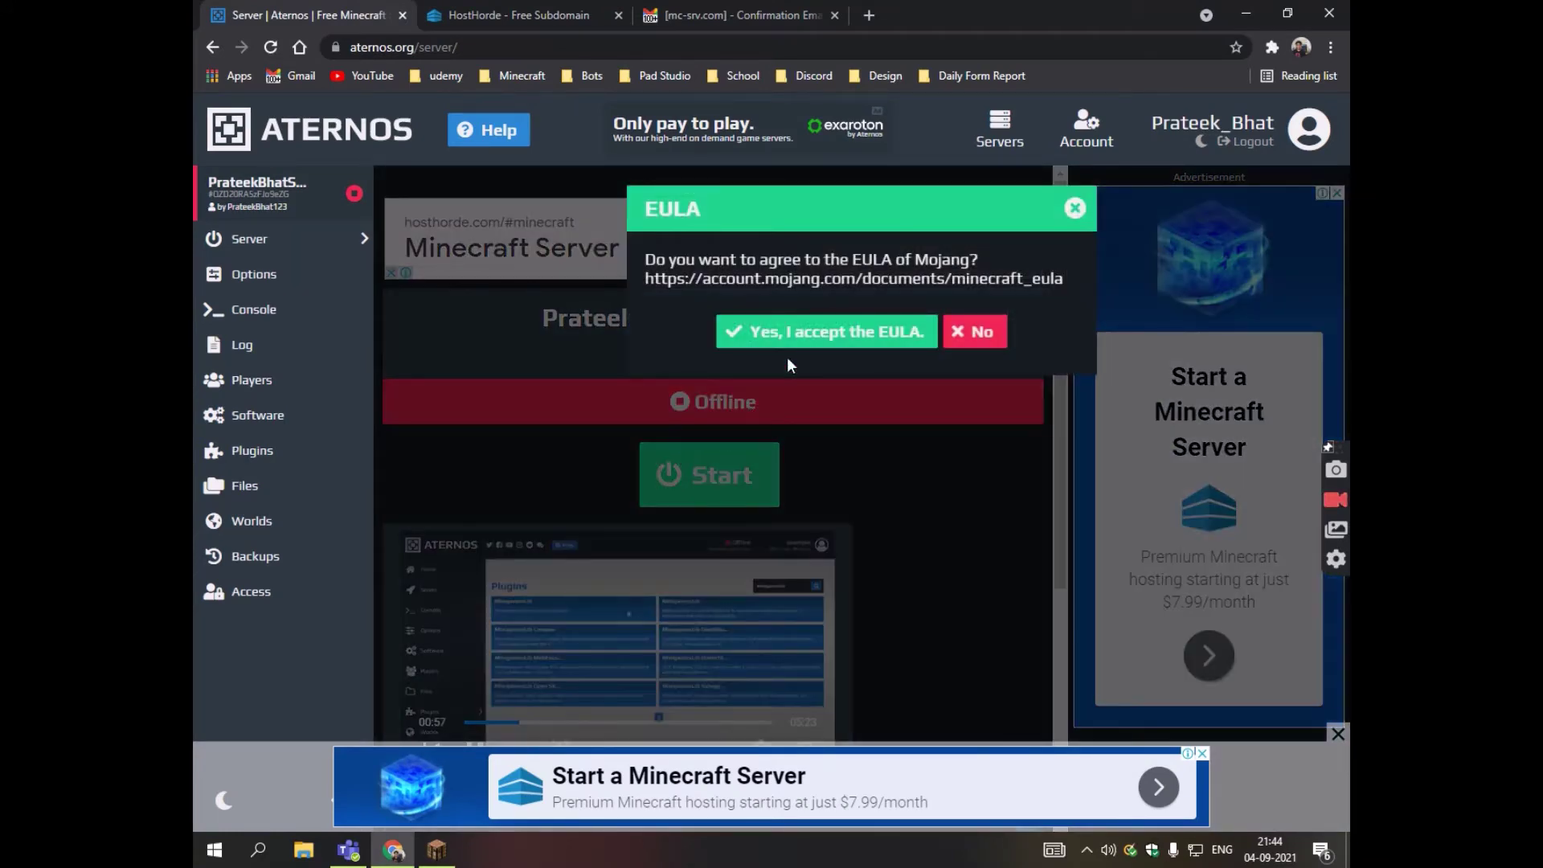
pyautogui.click(799, 338)
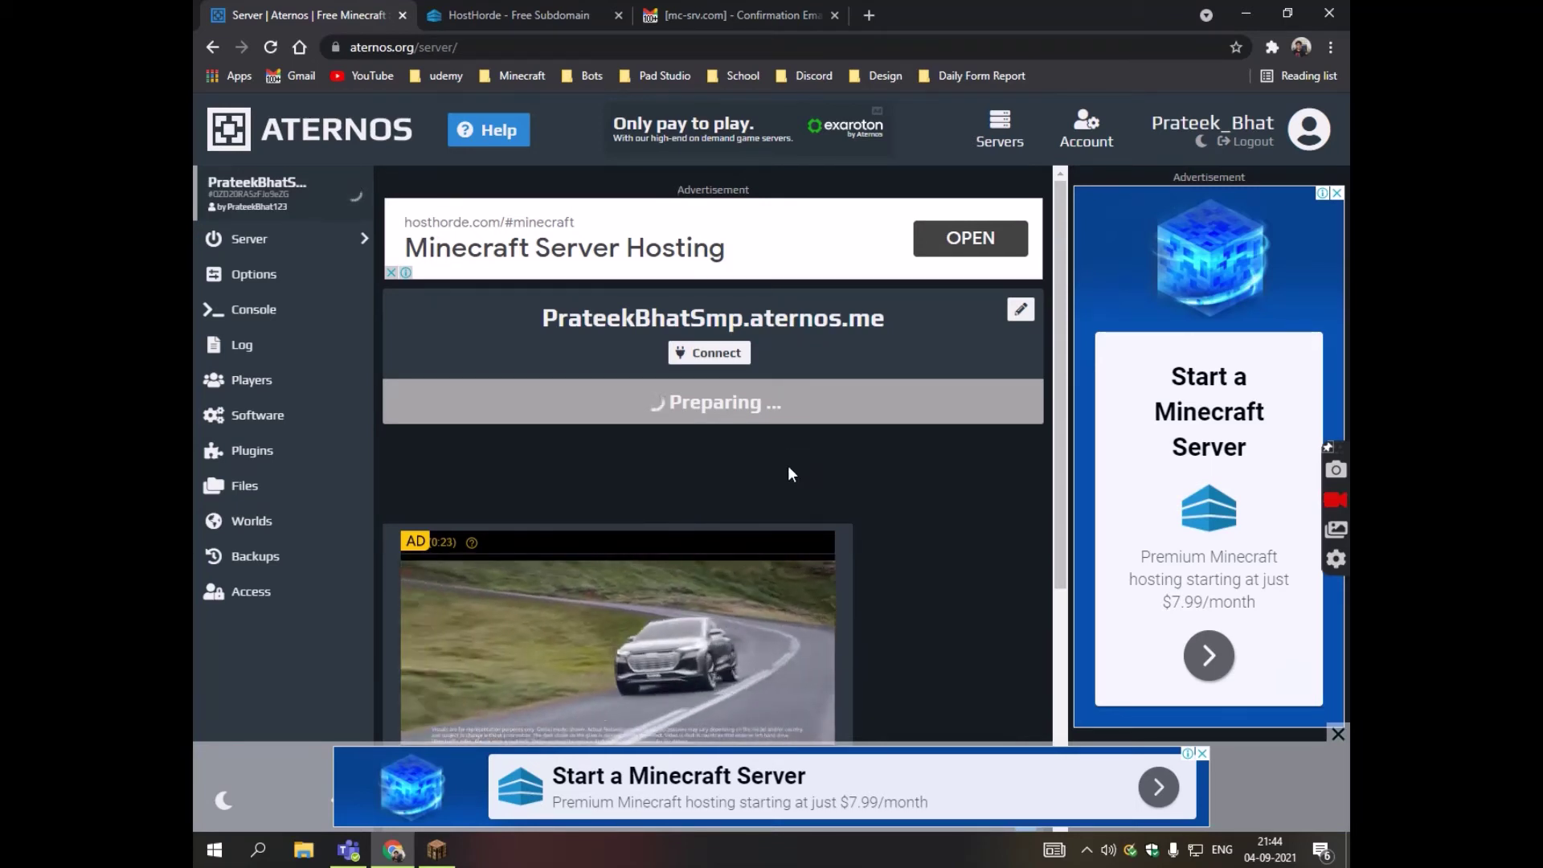
pyautogui.scroll(-3, 788, 466)
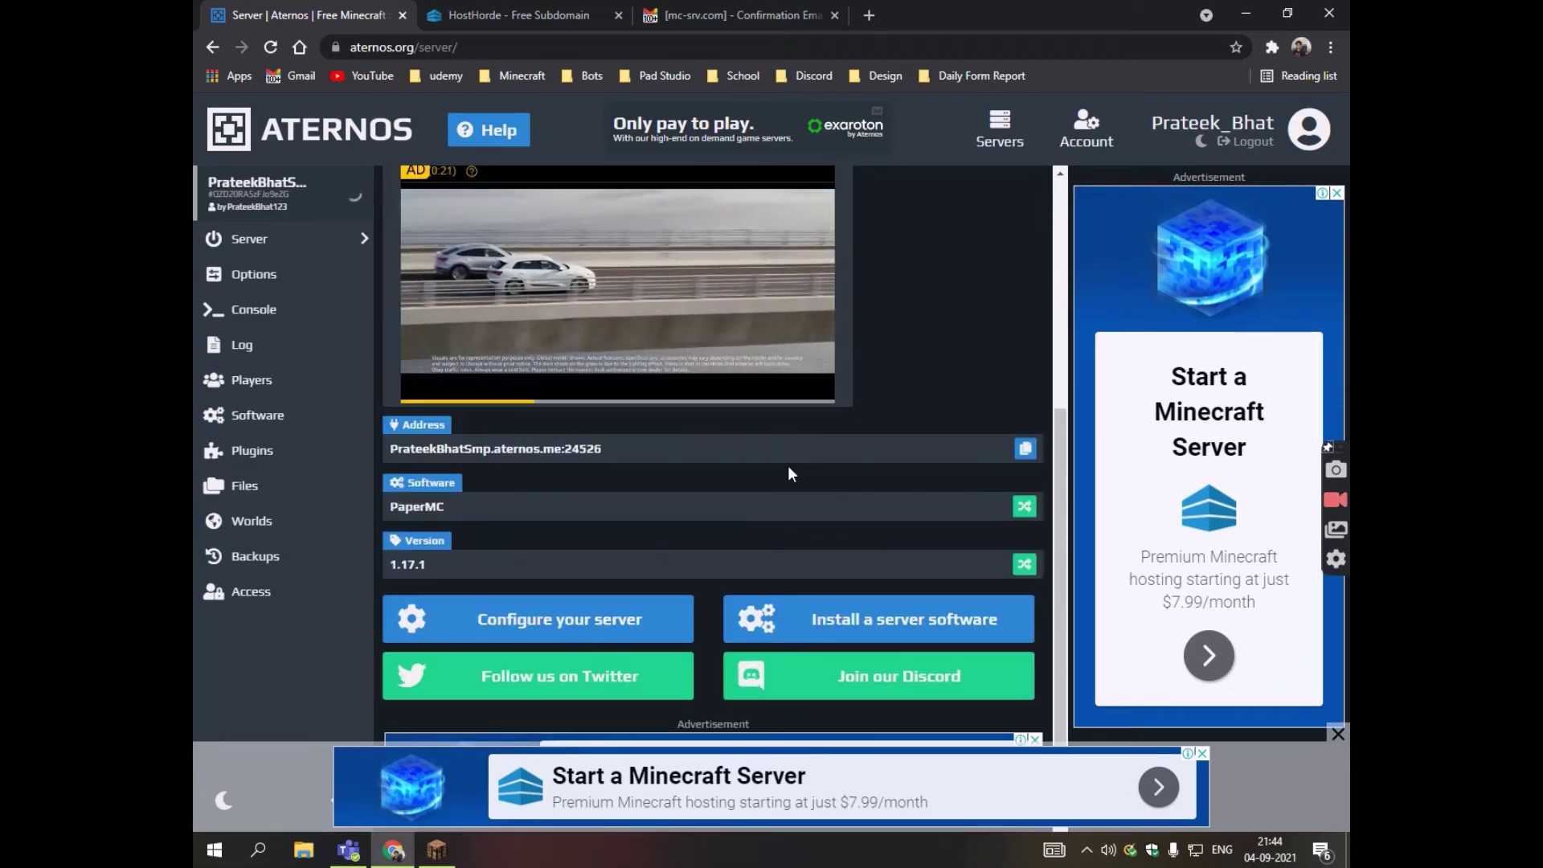
pyautogui.scroll(3, 780, 467)
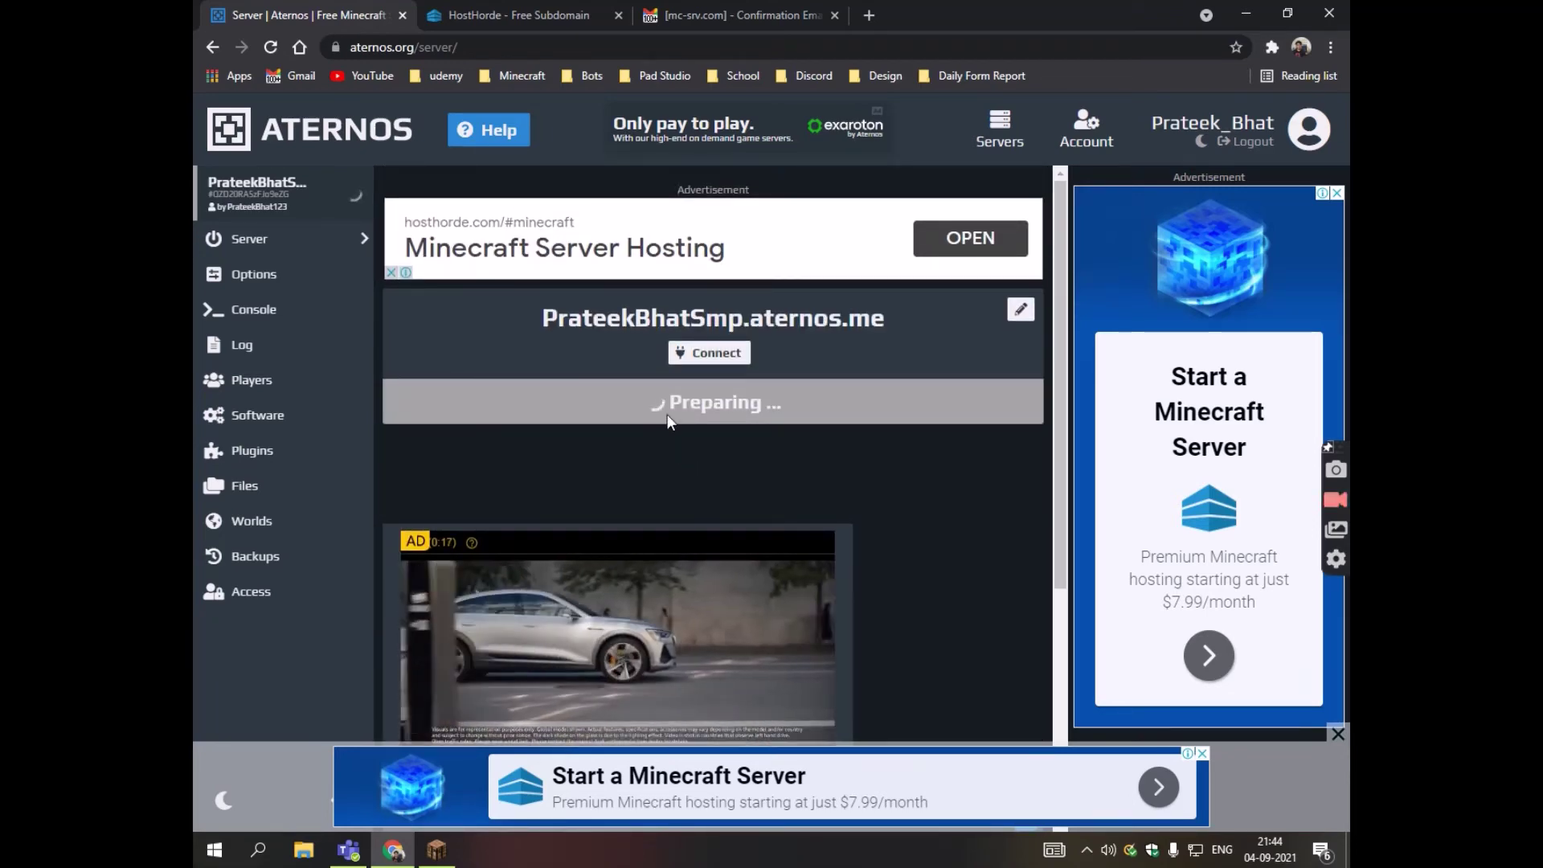
pyautogui.moveTo(667, 414); pyautogui.dragTo(787, 414)
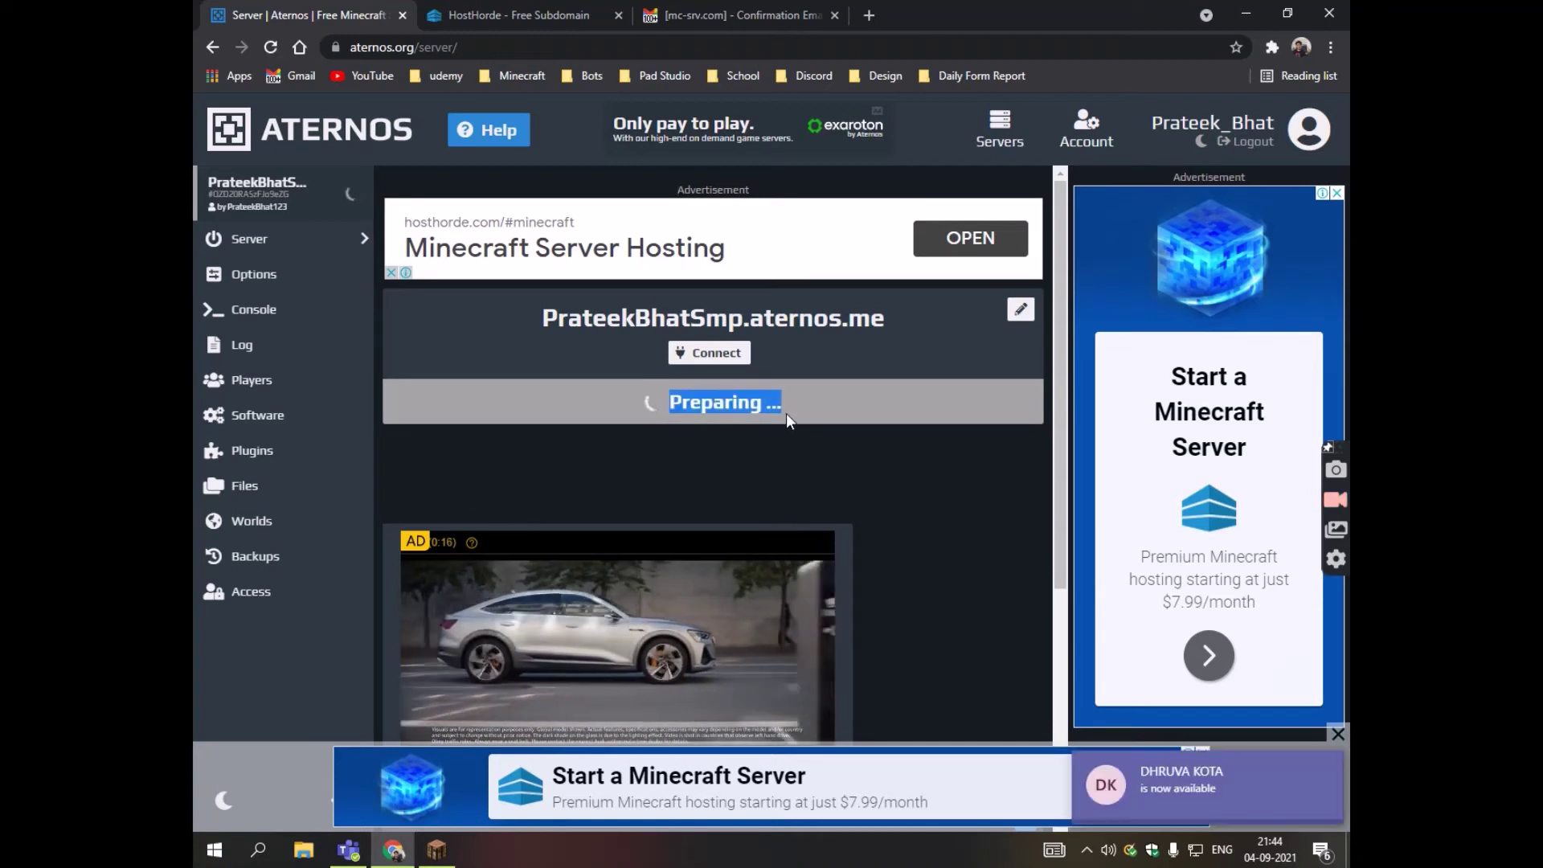
pyautogui.click(251, 277)
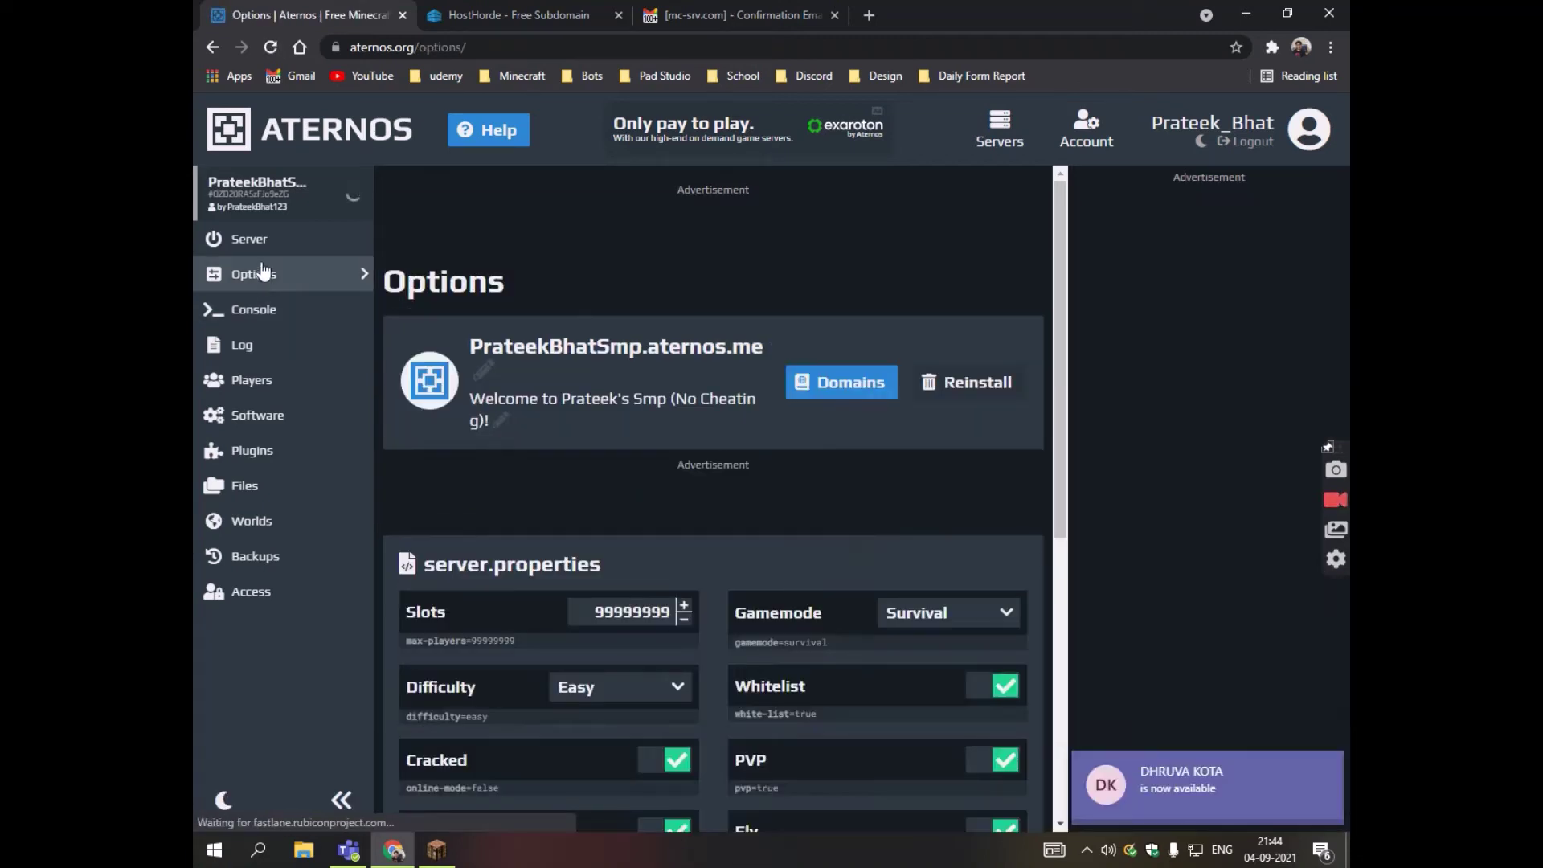
pyautogui.click(262, 251)
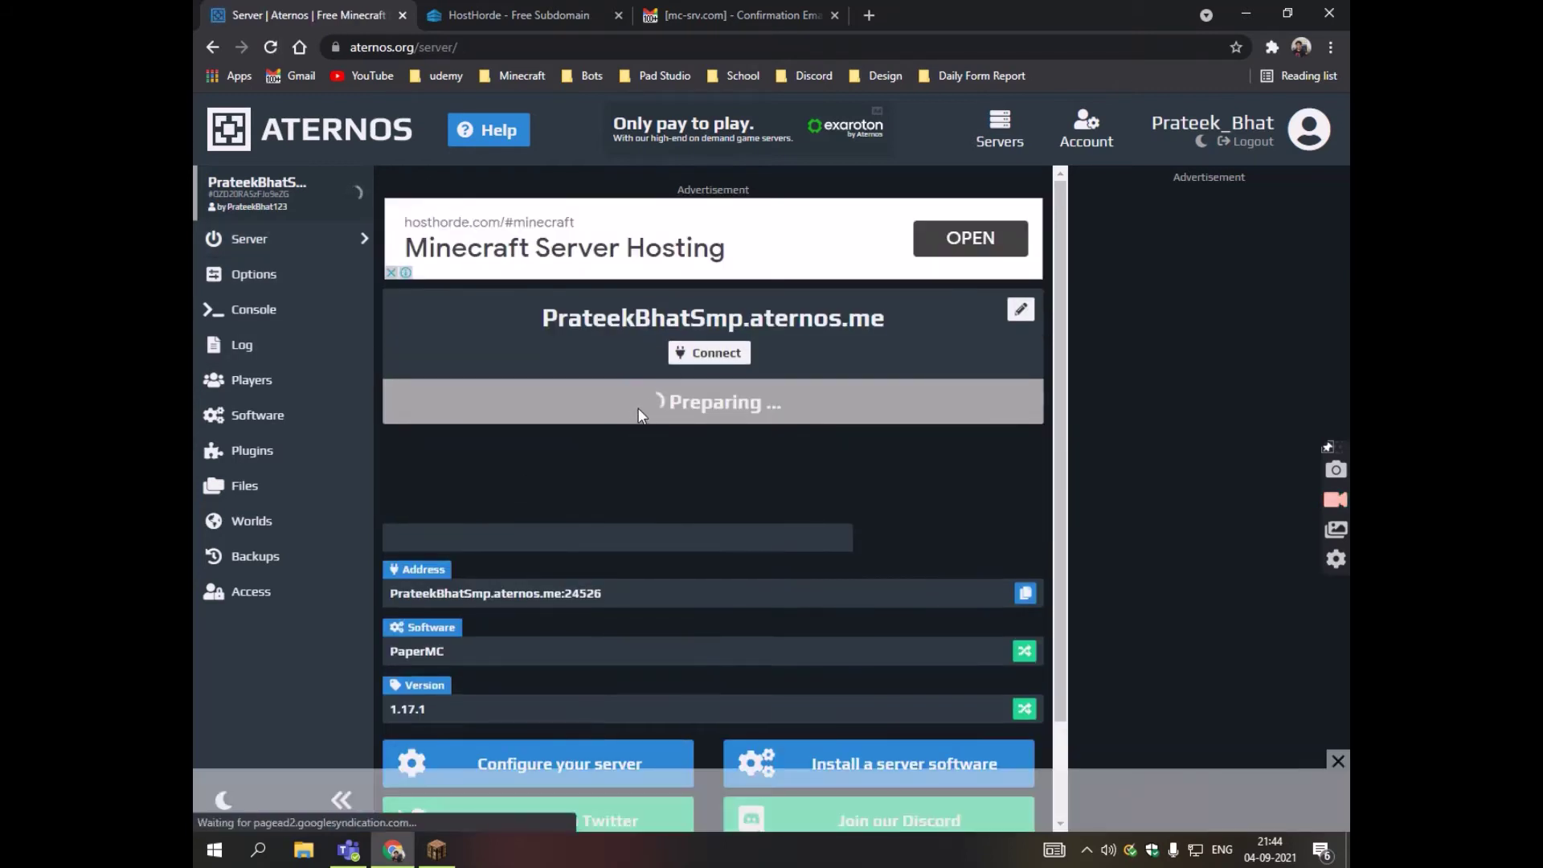
pyautogui.moveTo(672, 402); pyautogui.dragTo(788, 411)
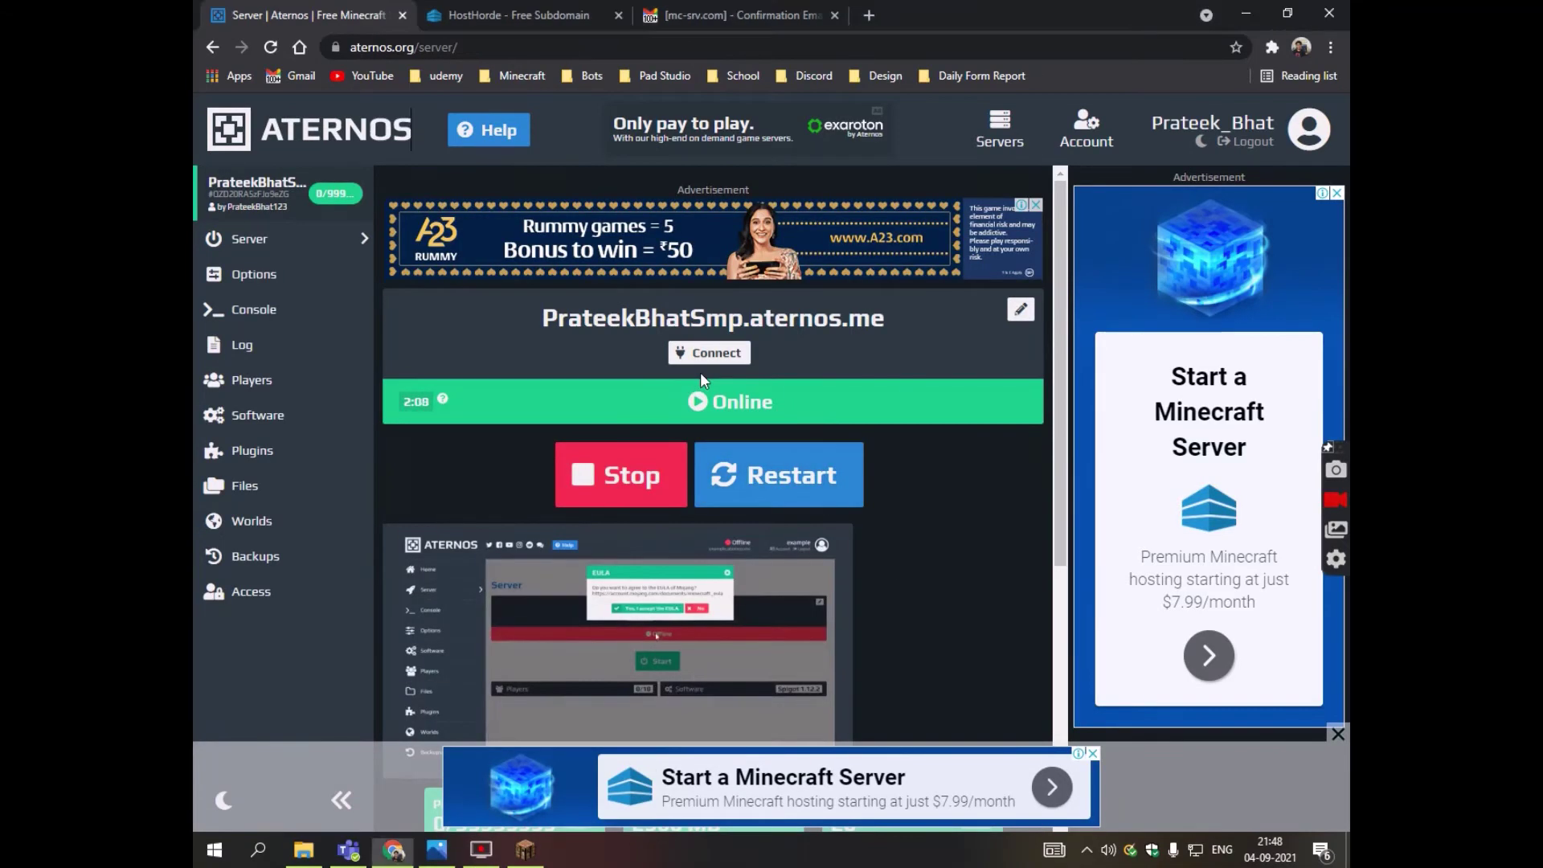
# - Review the third and fourth saved servers' details without changing them
pyautogui.hotkey('alt', 'Tab')
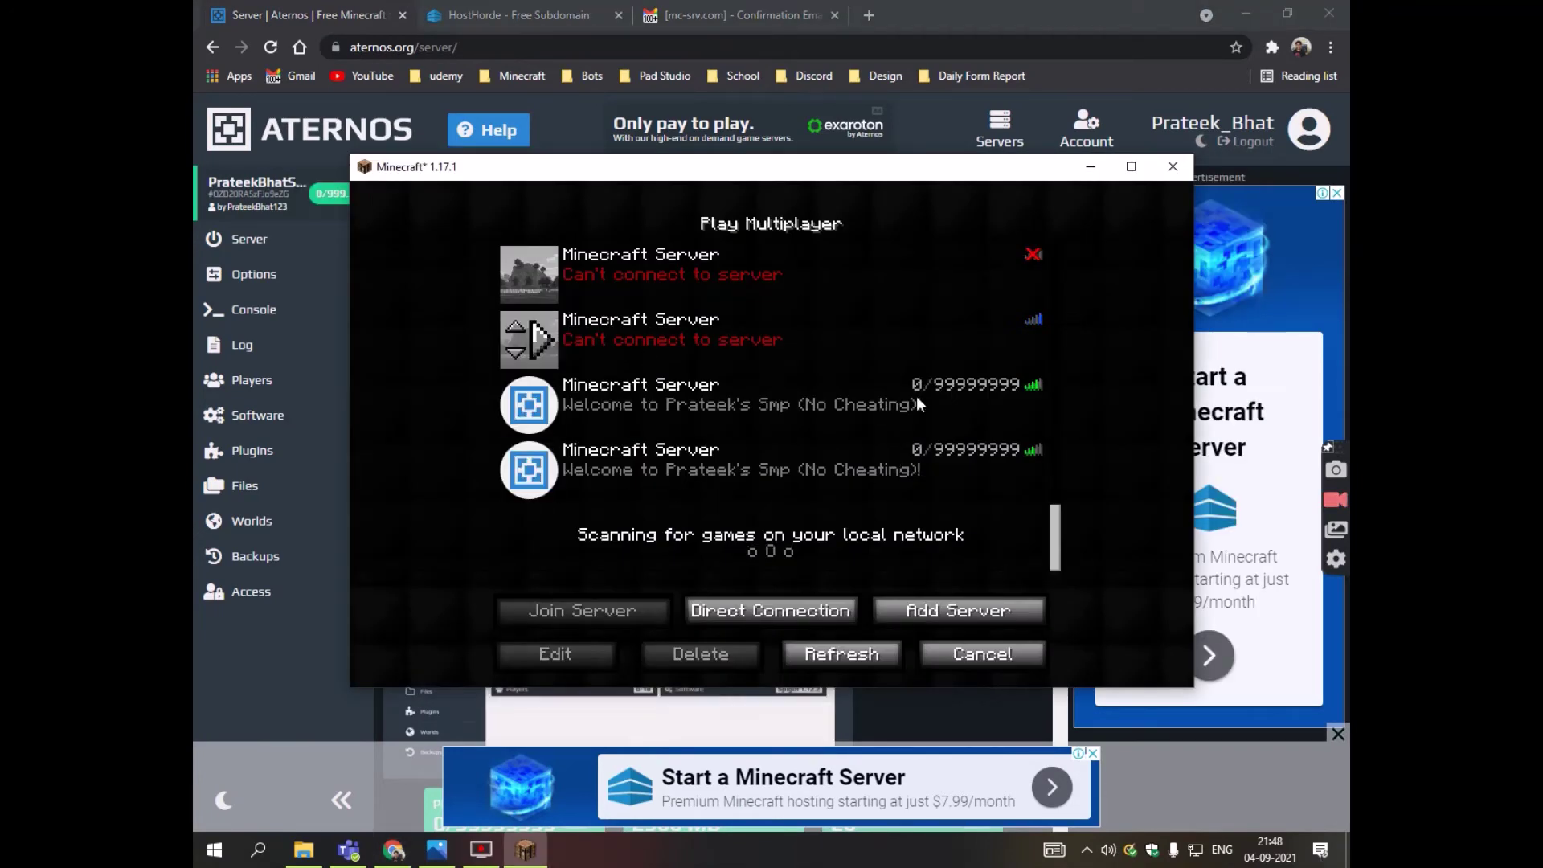
pyautogui.click(630, 420)
pyautogui.click(571, 658)
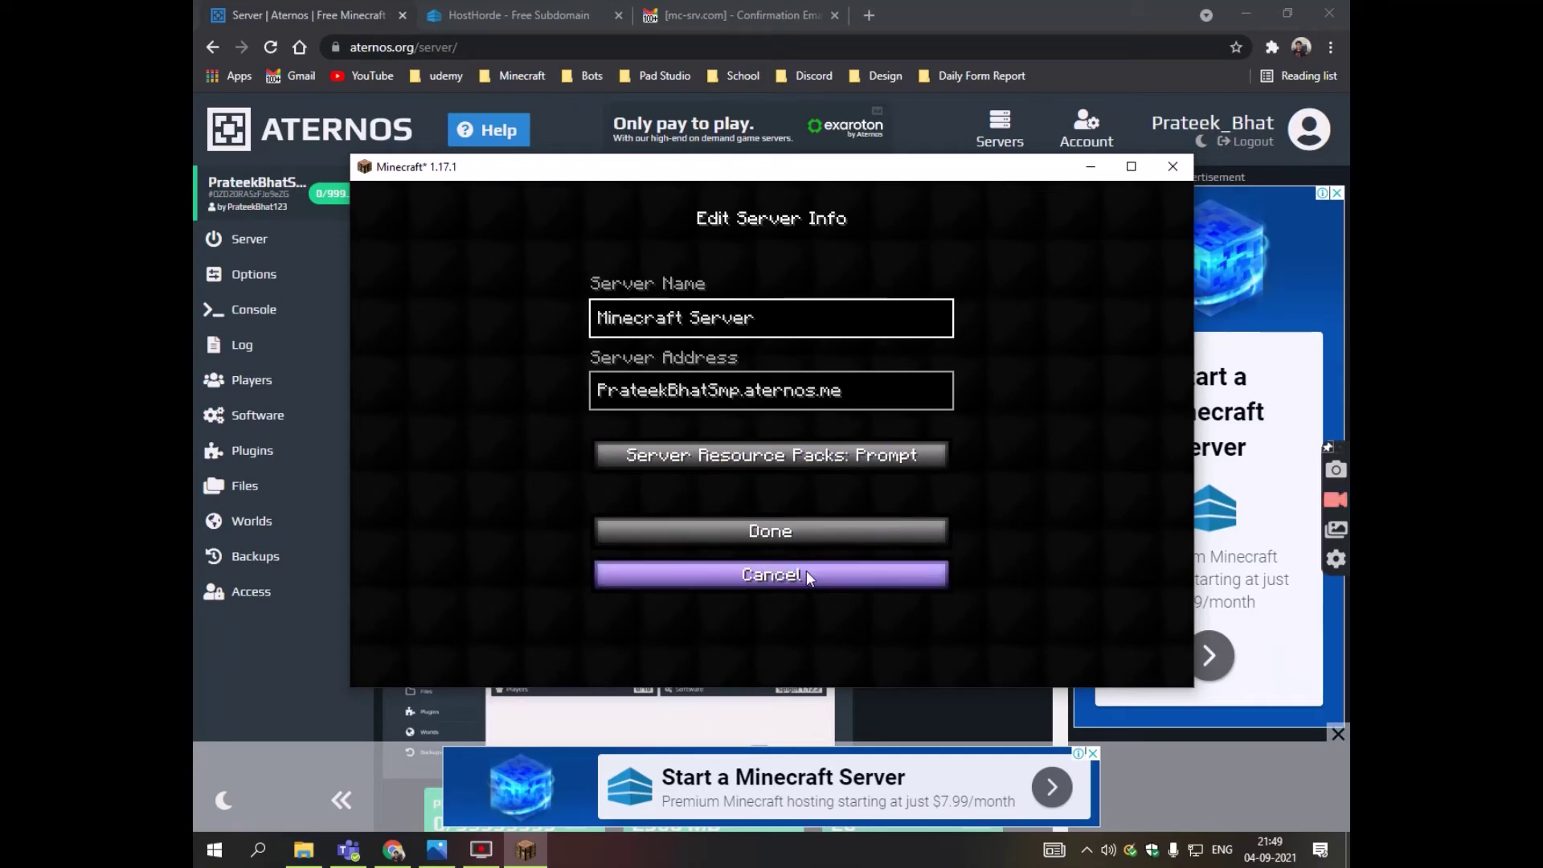
pyautogui.click(801, 573)
pyautogui.click(658, 474)
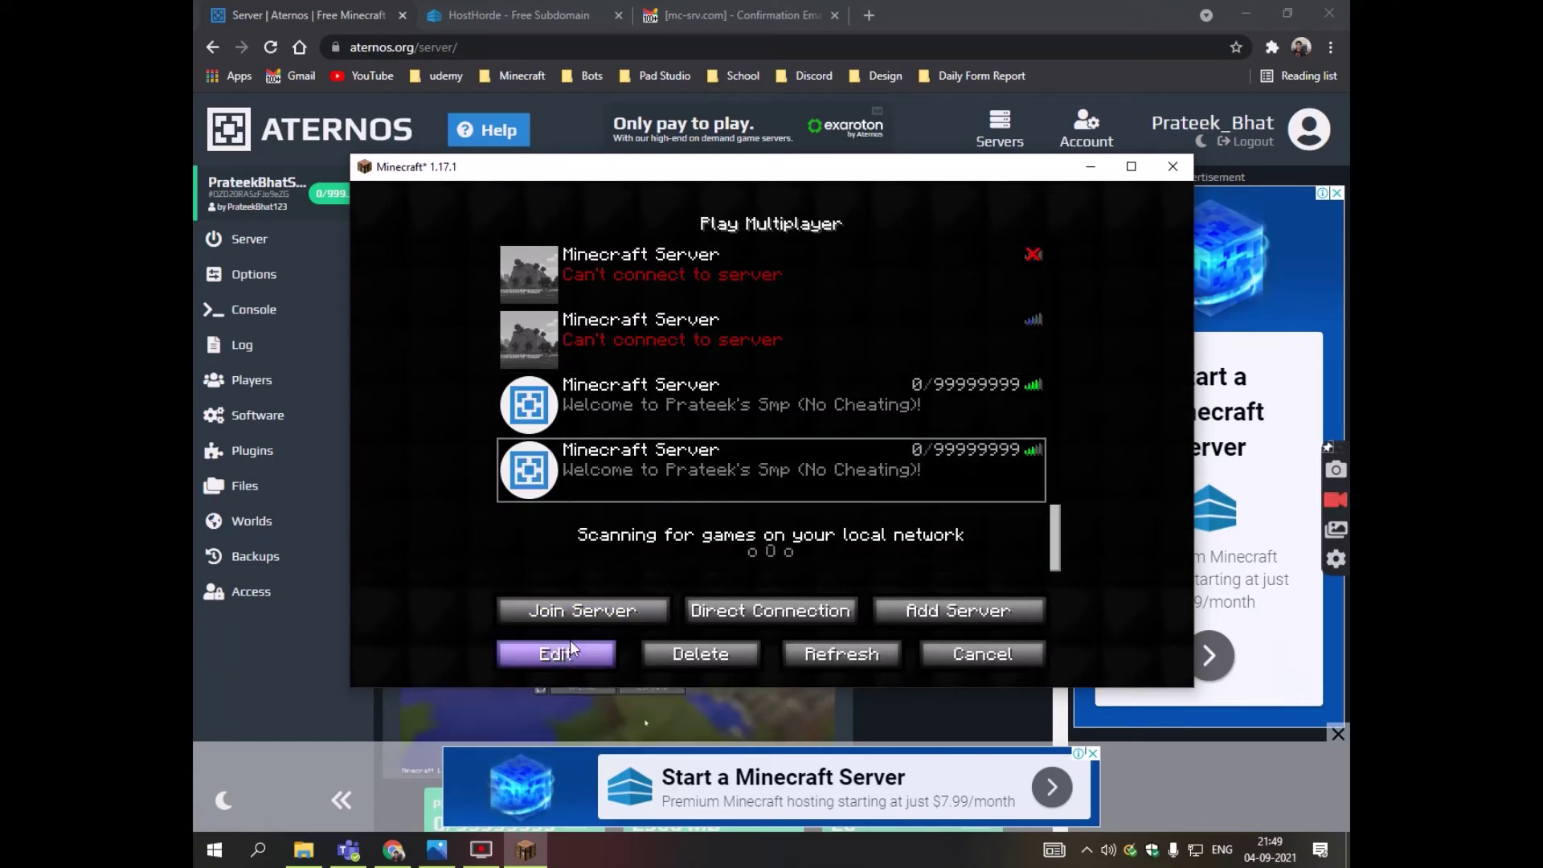
pyautogui.click(570, 649)
pyautogui.click(728, 571)
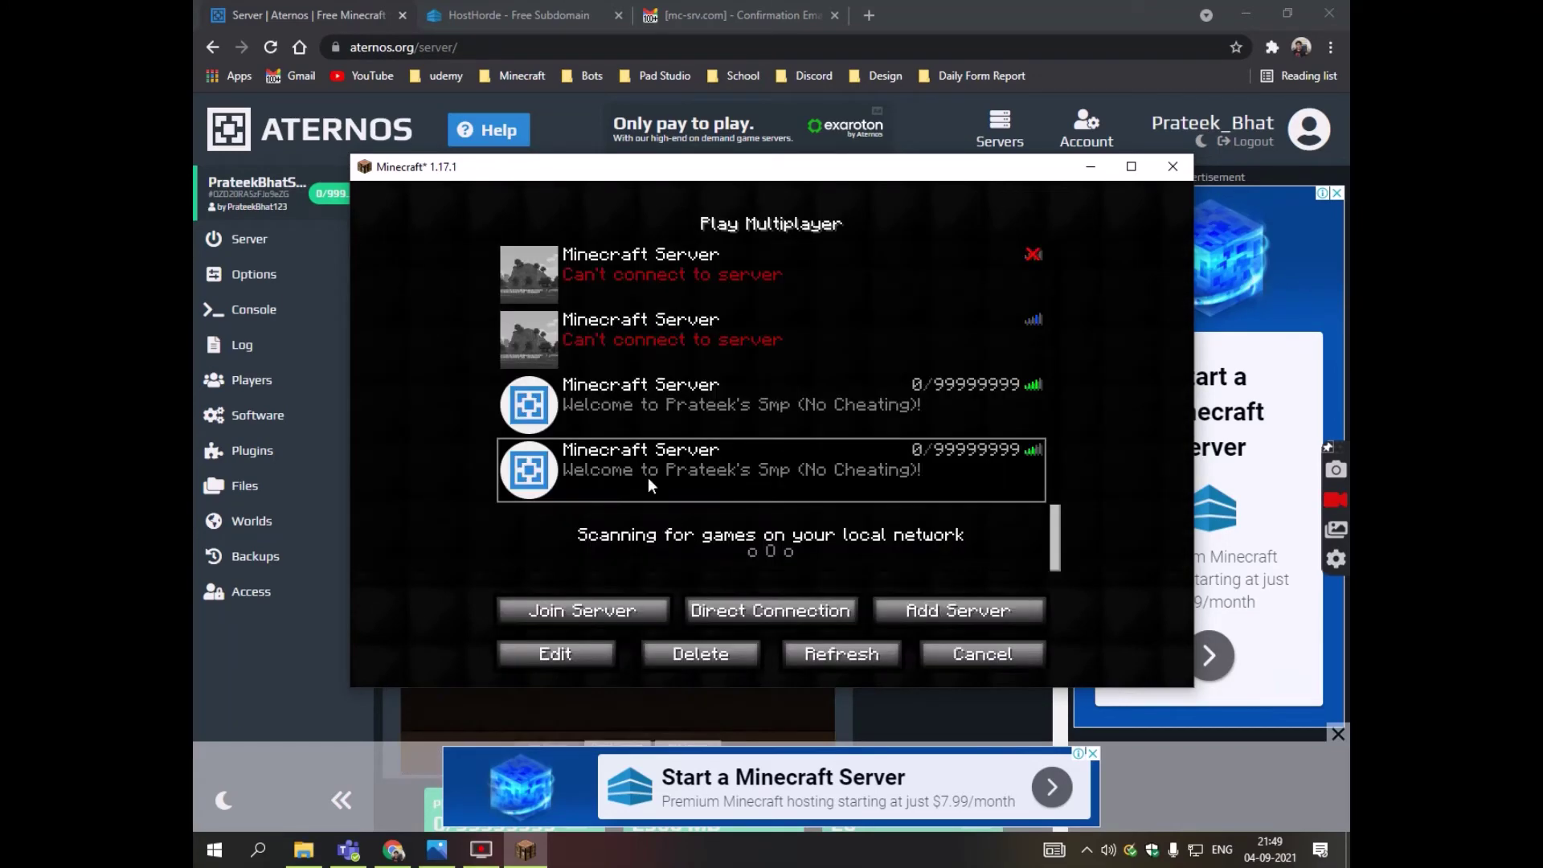
# - Connect to the server, disconnect, then rejoin it from the server list
pyautogui.click(548, 413)
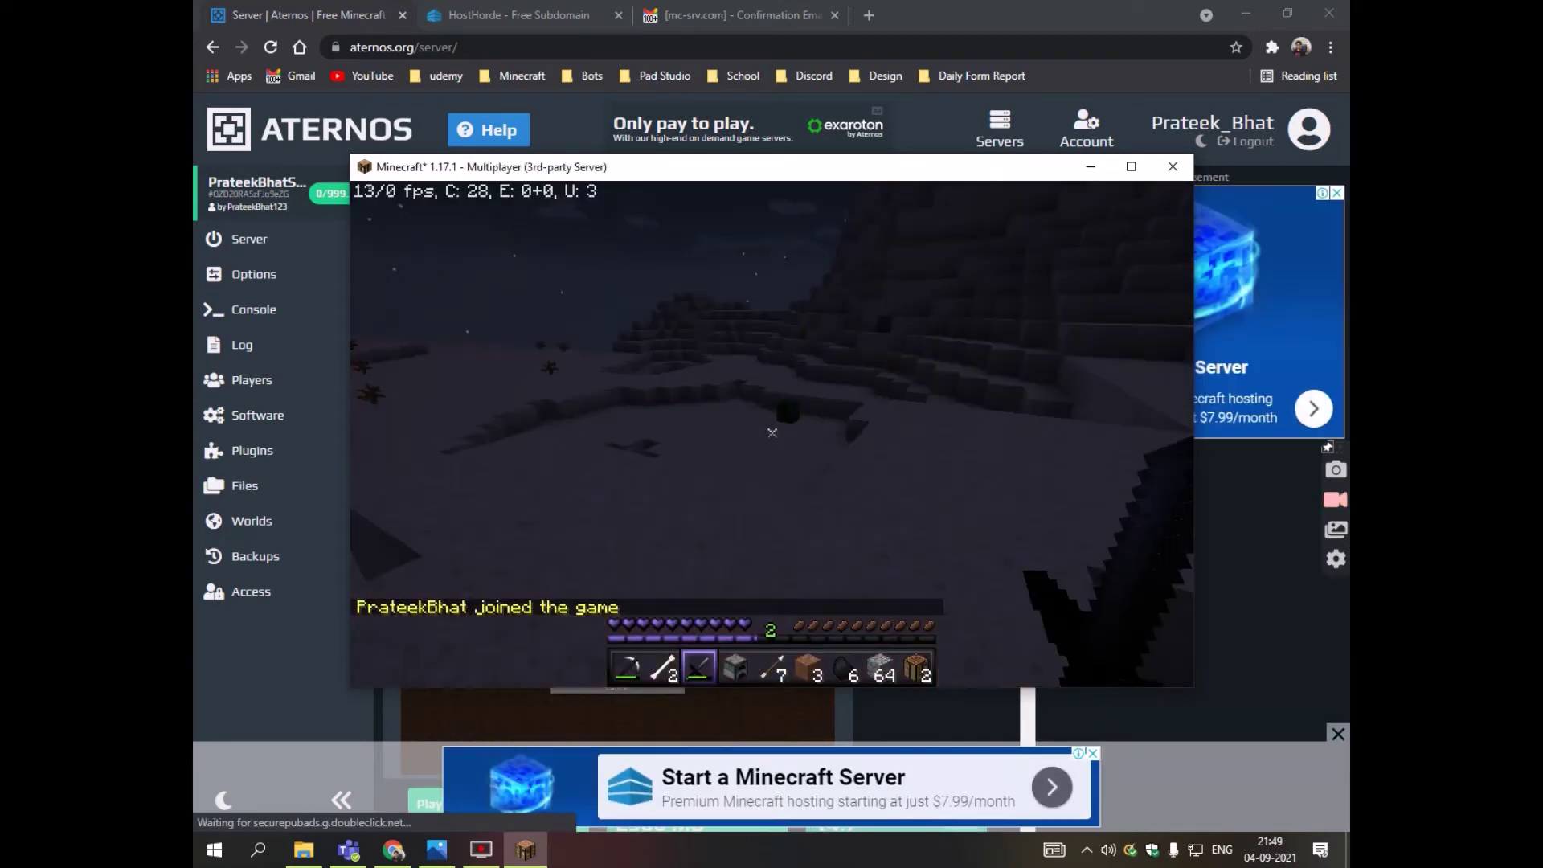
pyautogui.press('Escape')
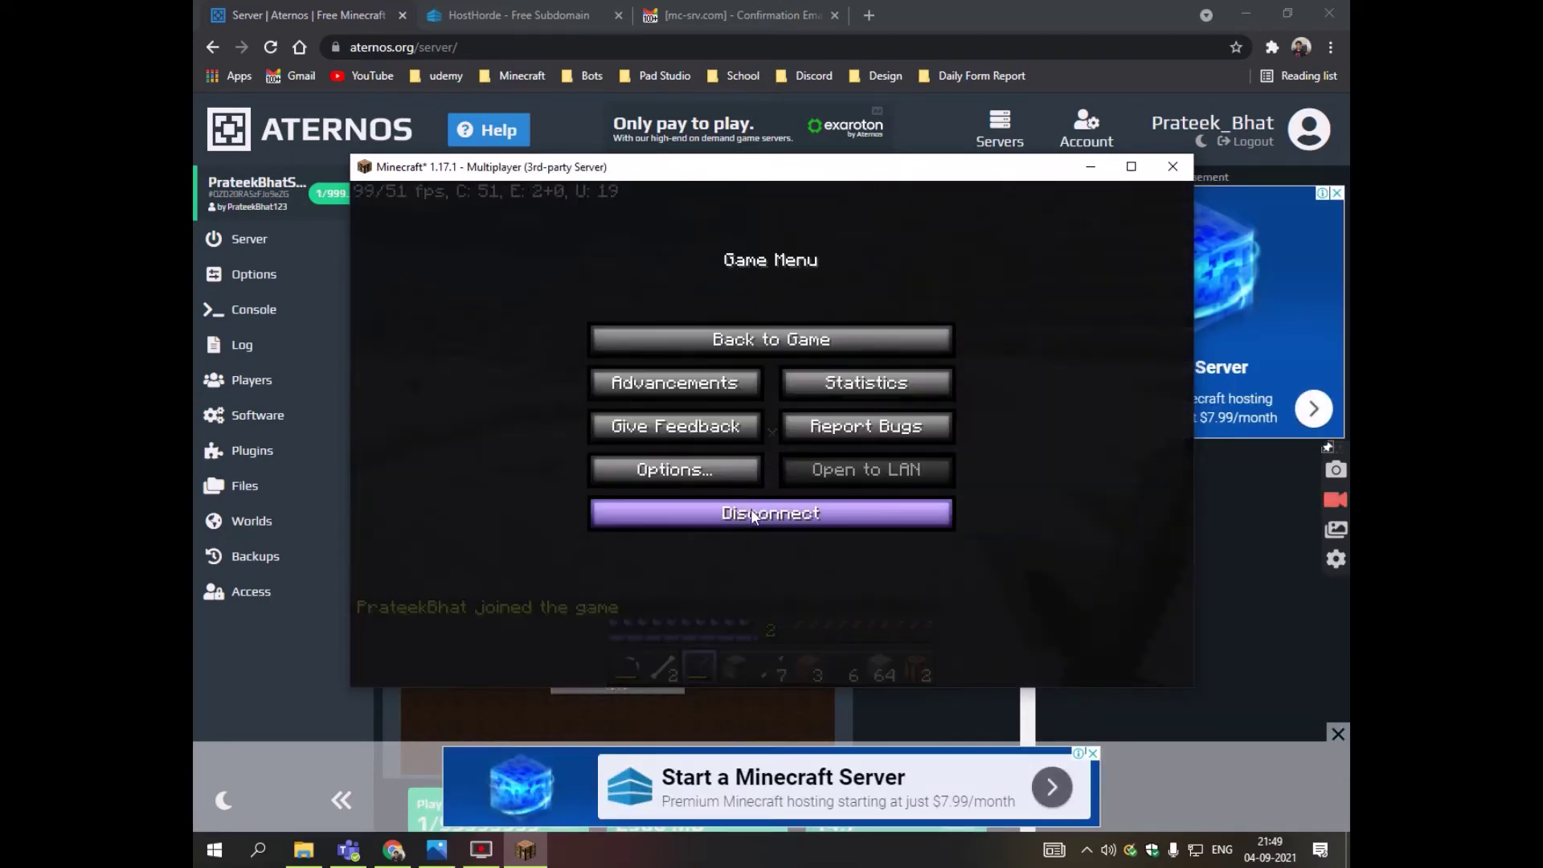
pyautogui.click(751, 509)
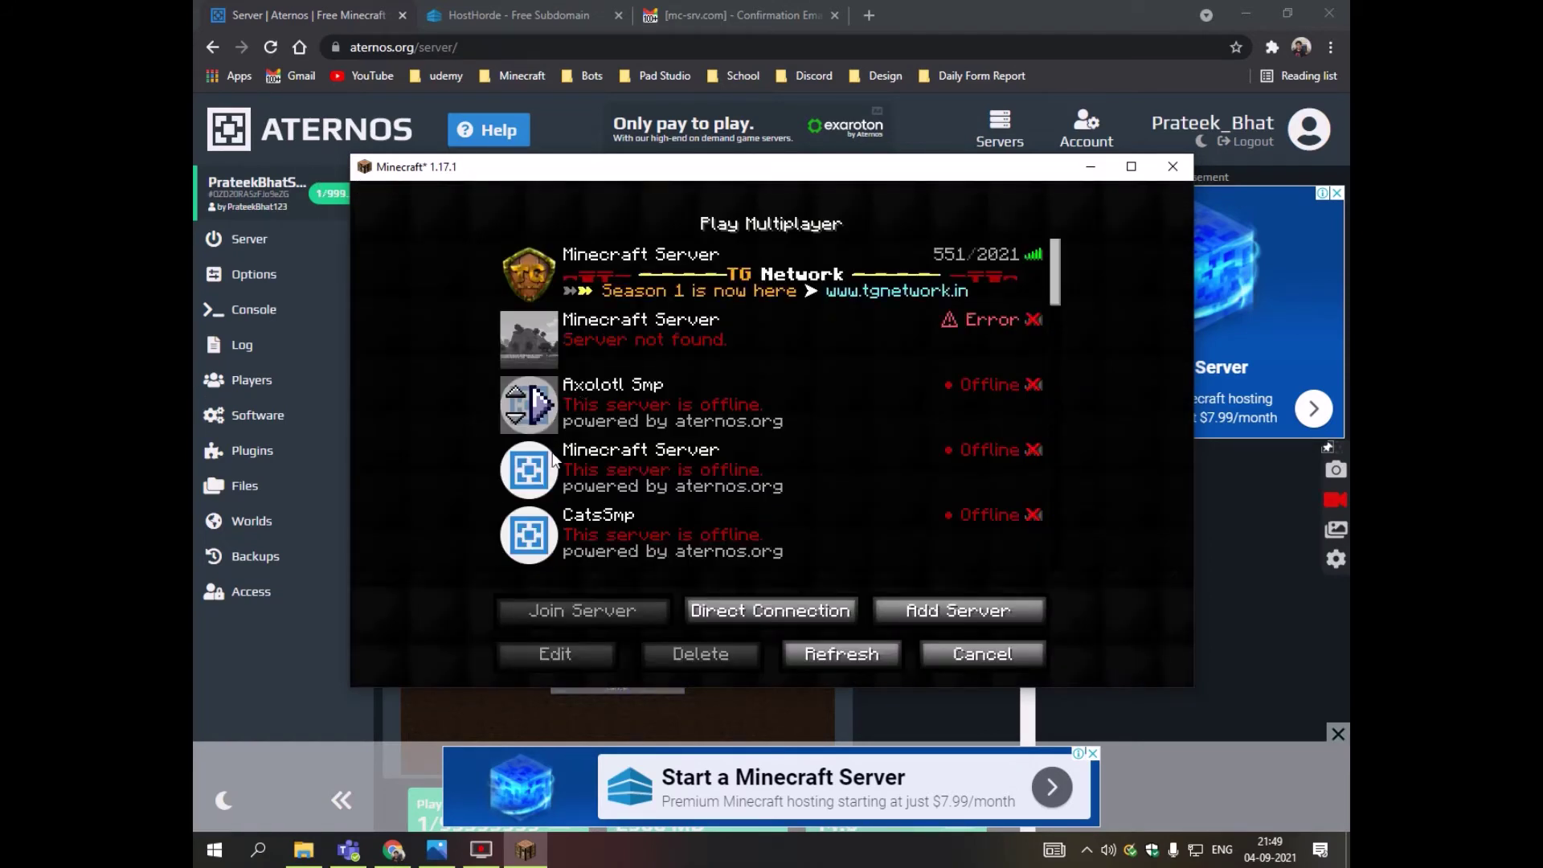
pyautogui.scroll(-5, 568, 532)
pyautogui.scroll(-3, 569, 531)
pyautogui.scroll(-3, 569, 532)
pyautogui.scroll(-3, 568, 532)
pyautogui.doubleClick(538, 479)
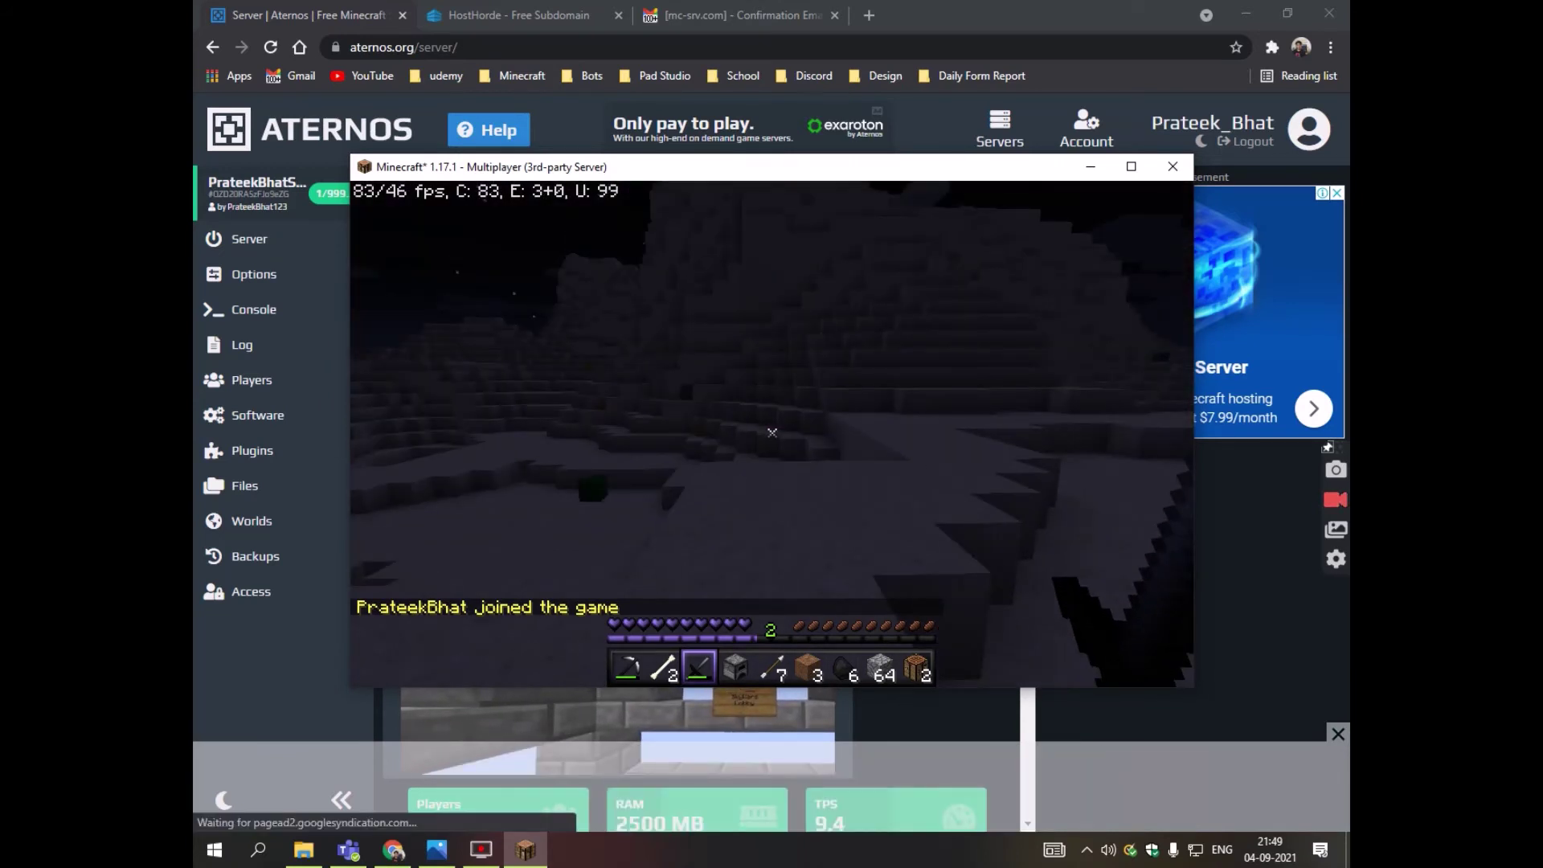
# - Disconnect from the game and select PrateekBhatSmp.aternos.me on the Aternos page
pyautogui.press('Escape')
pyautogui.click(772, 510)
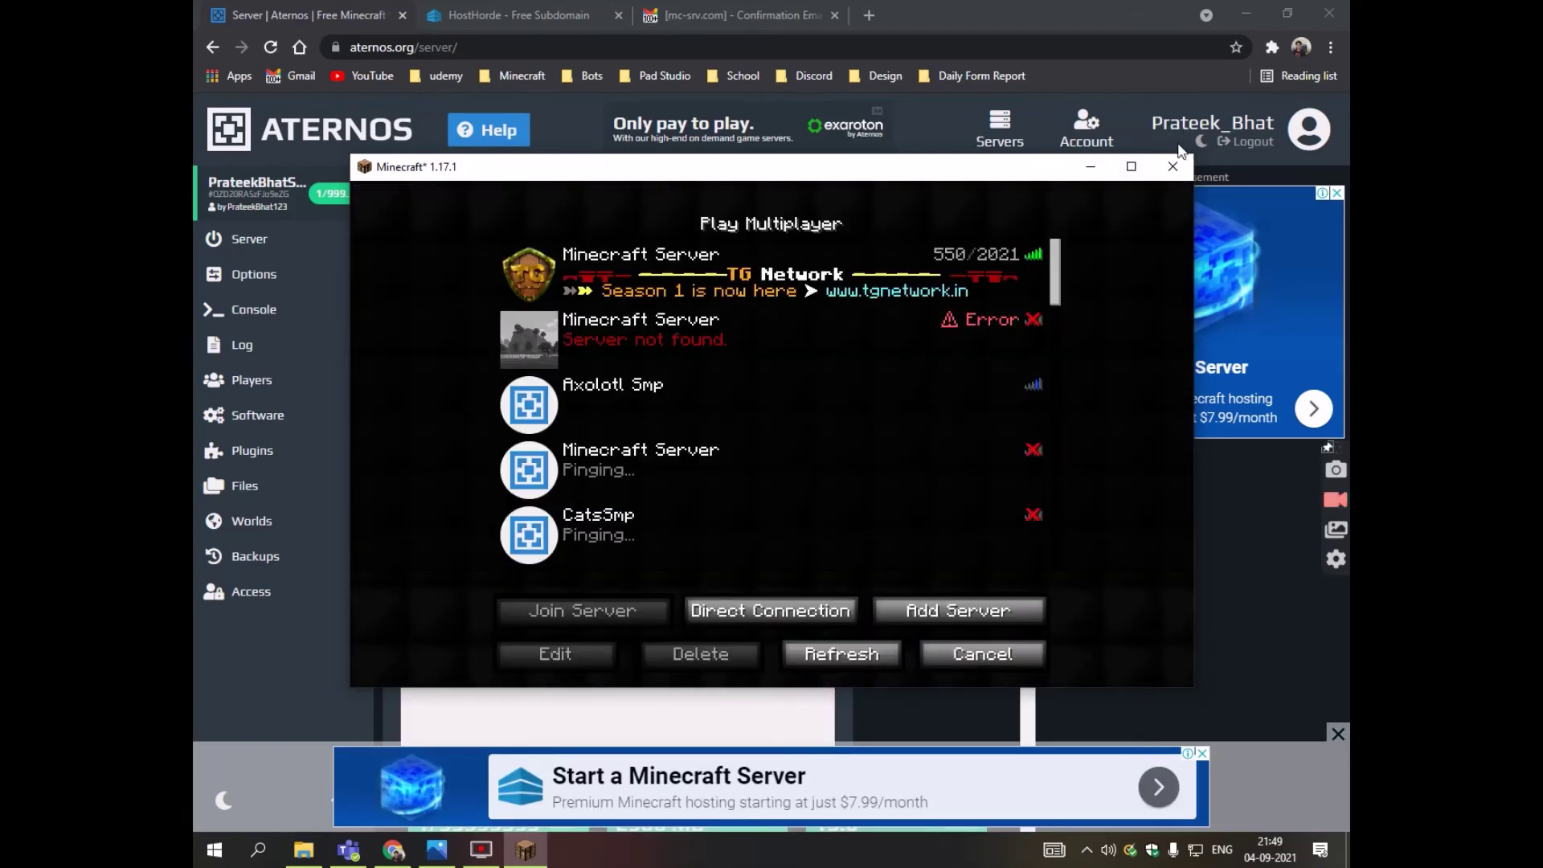
pyautogui.click(1152, 97)
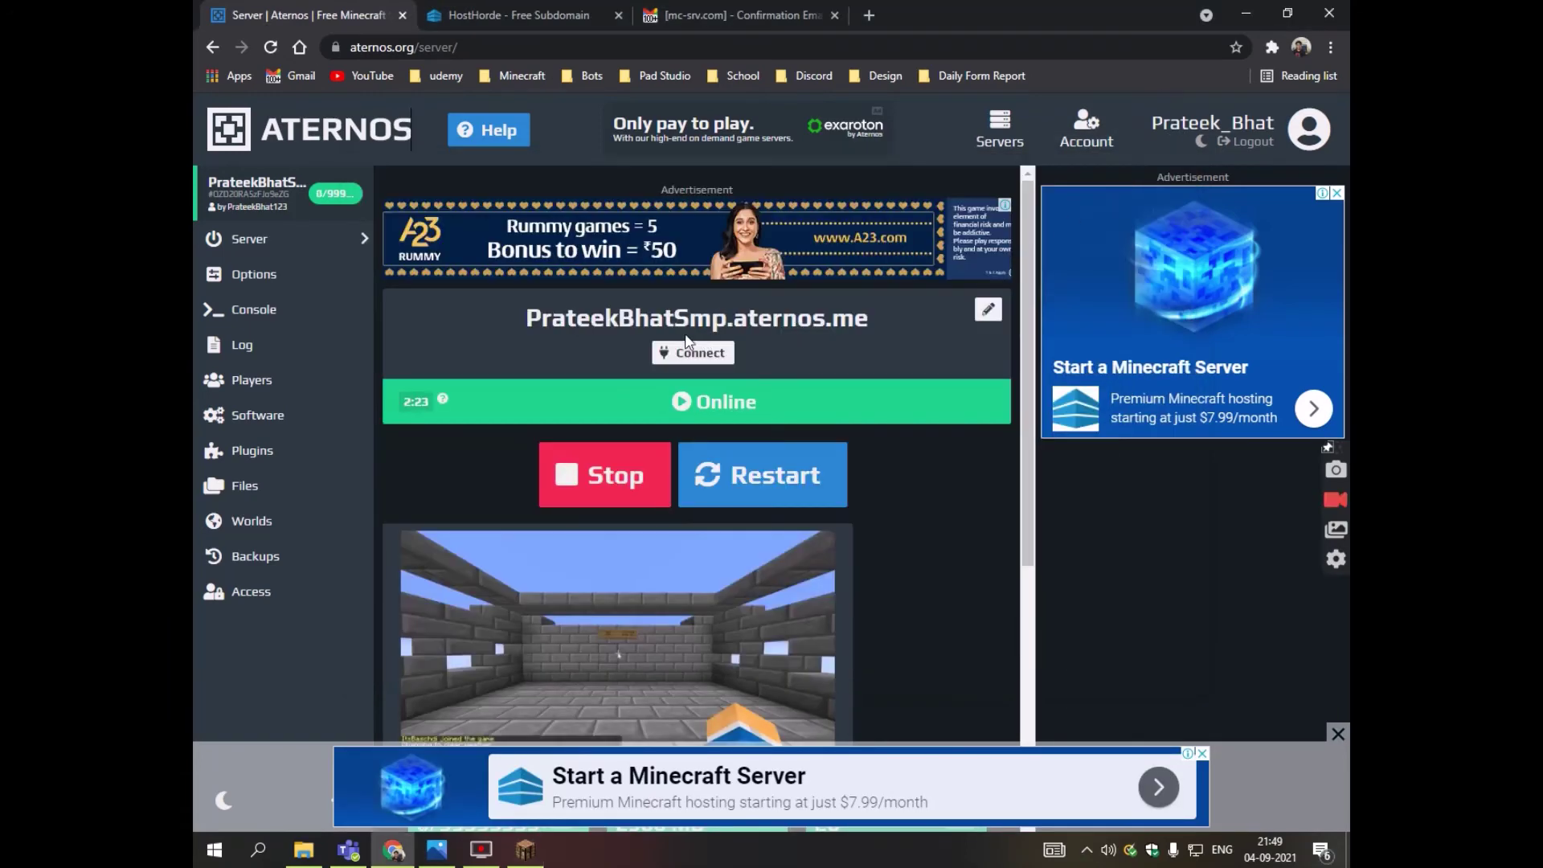
pyautogui.moveTo(533, 325); pyautogui.dragTo(889, 350)
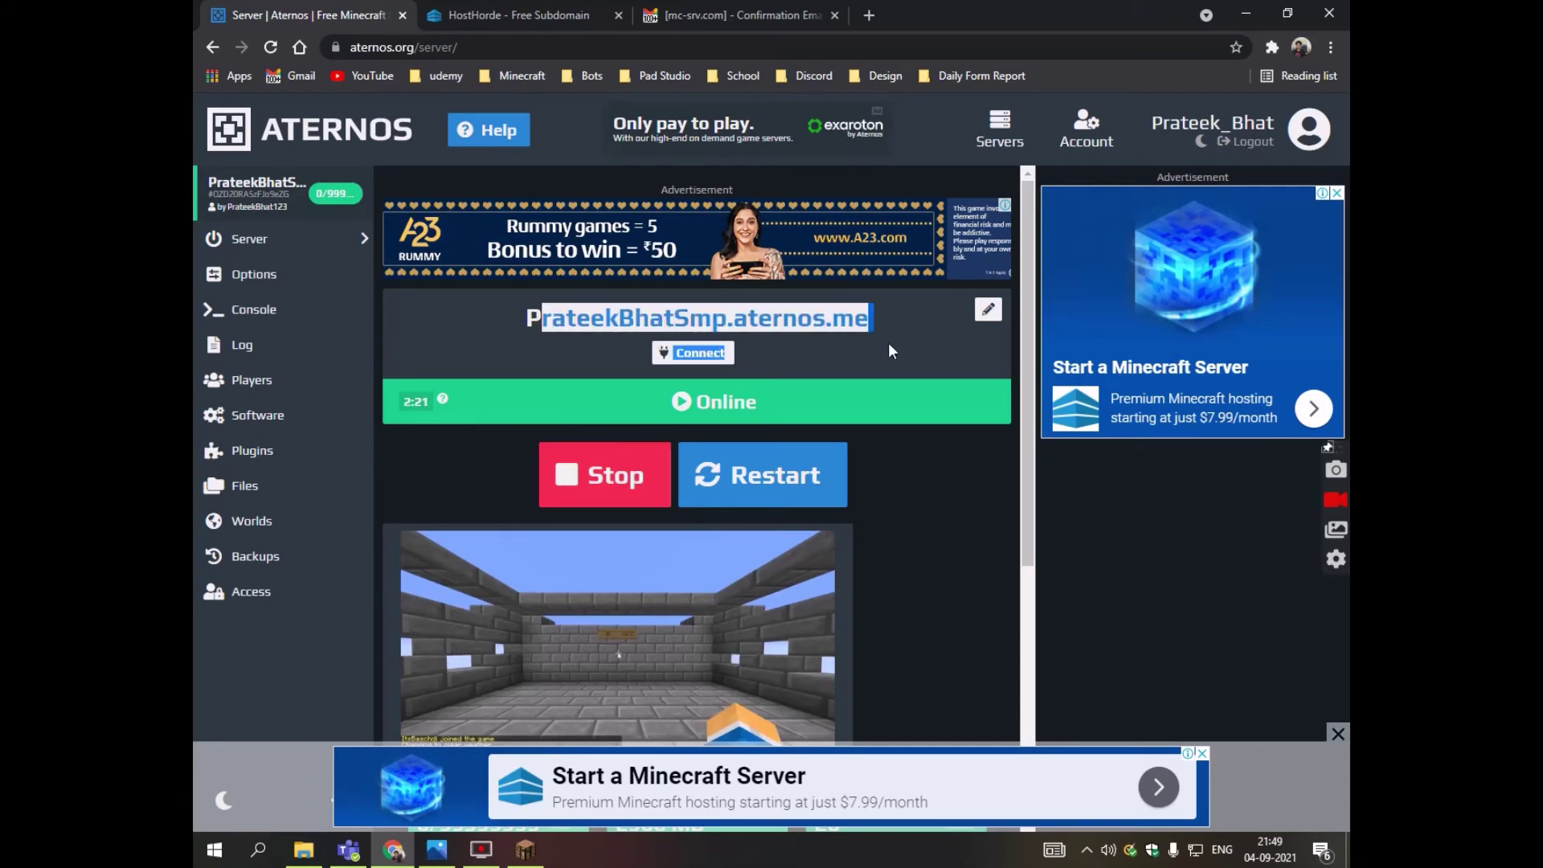